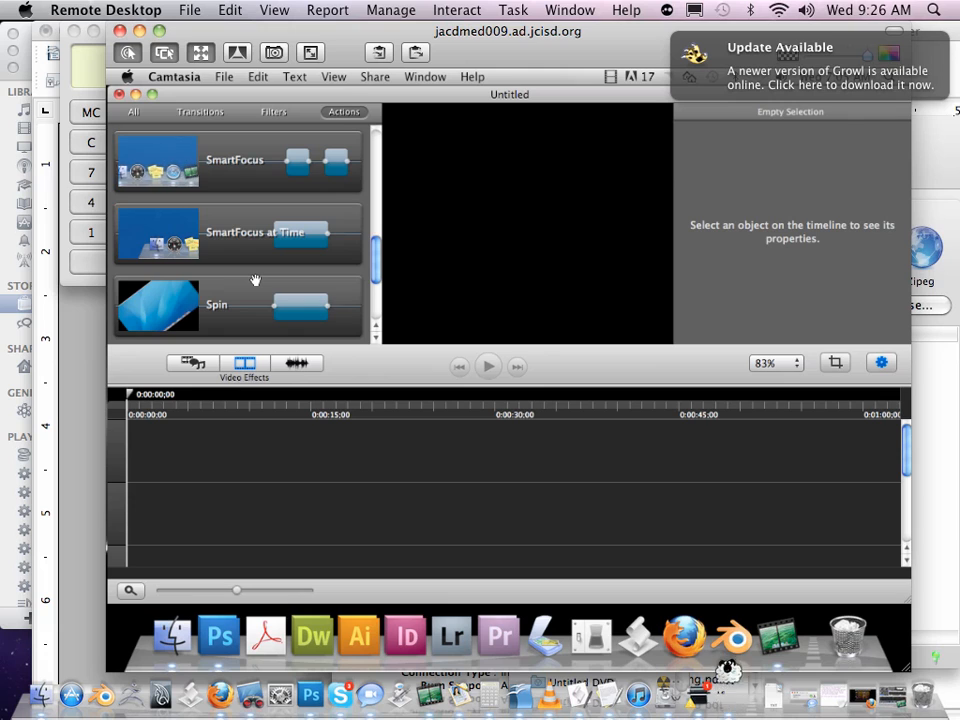
Place the recordings Rec 05-4-11 1 and Rec 05-4-11 2 end to end on the timeline, camera track above the screen track.
click(192, 363)
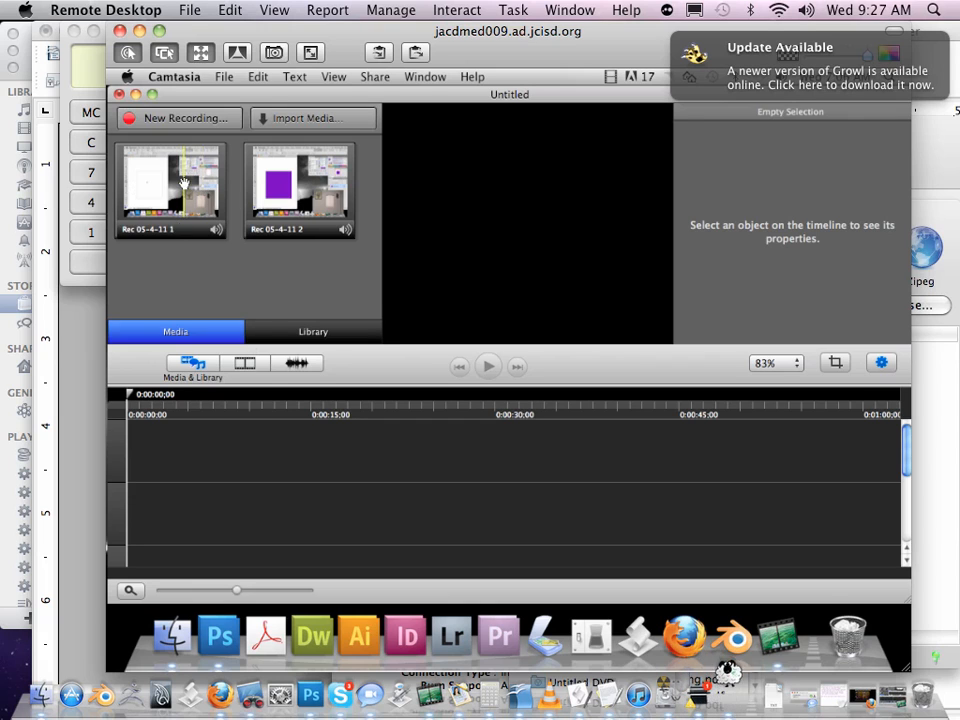
drag(181, 222, 152, 457)
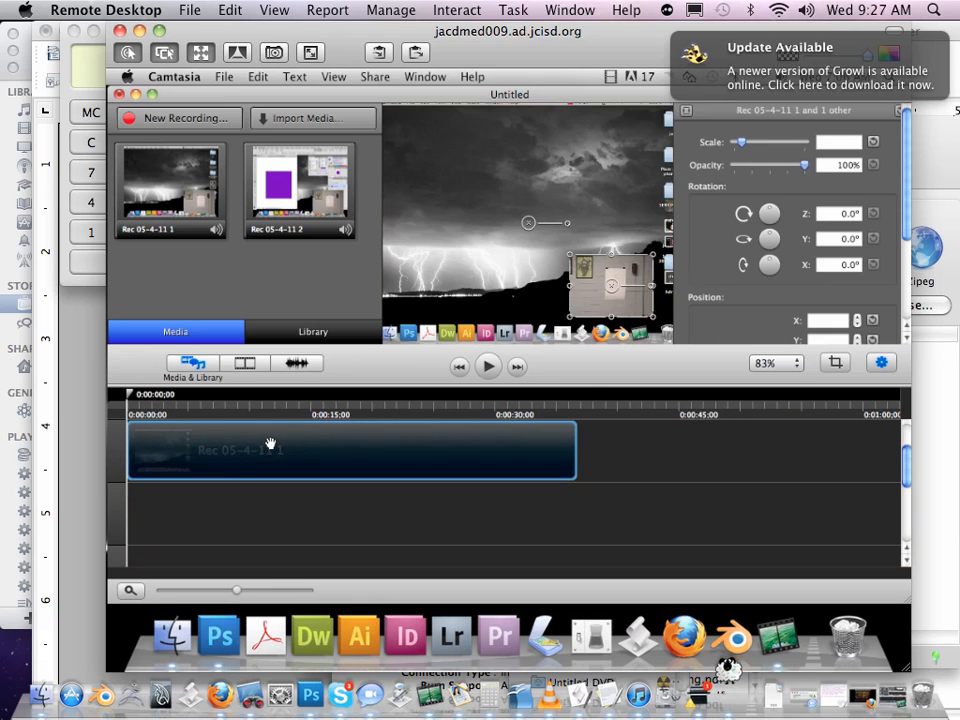
scroll(346, 462, up, 3)
drag(299, 200, 543, 490)
drag(640, 455, 640, 518)
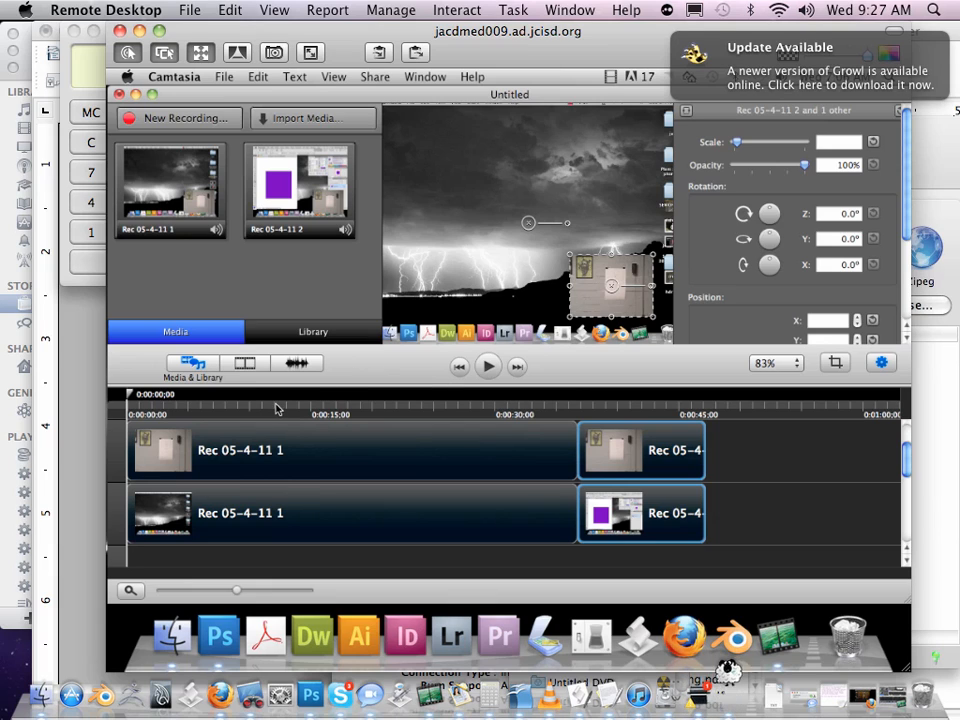
Split both the camera and screen clips of Rec 05-4-11 1 at 0:00:13;08.
drag(279, 406, 291, 407)
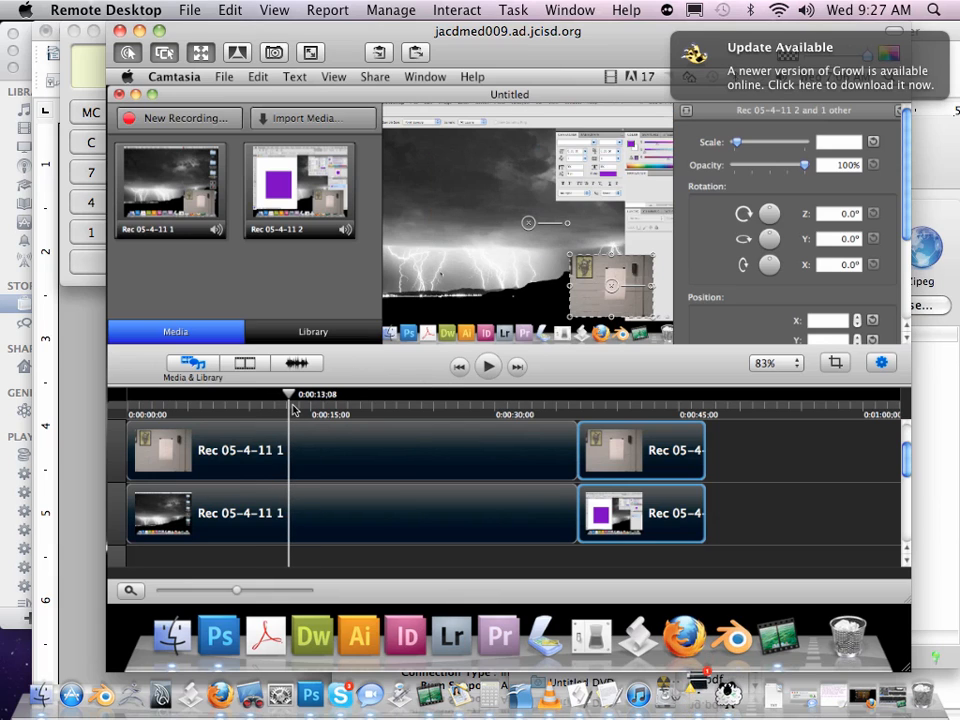
click(332, 441)
shift+click(357, 516)
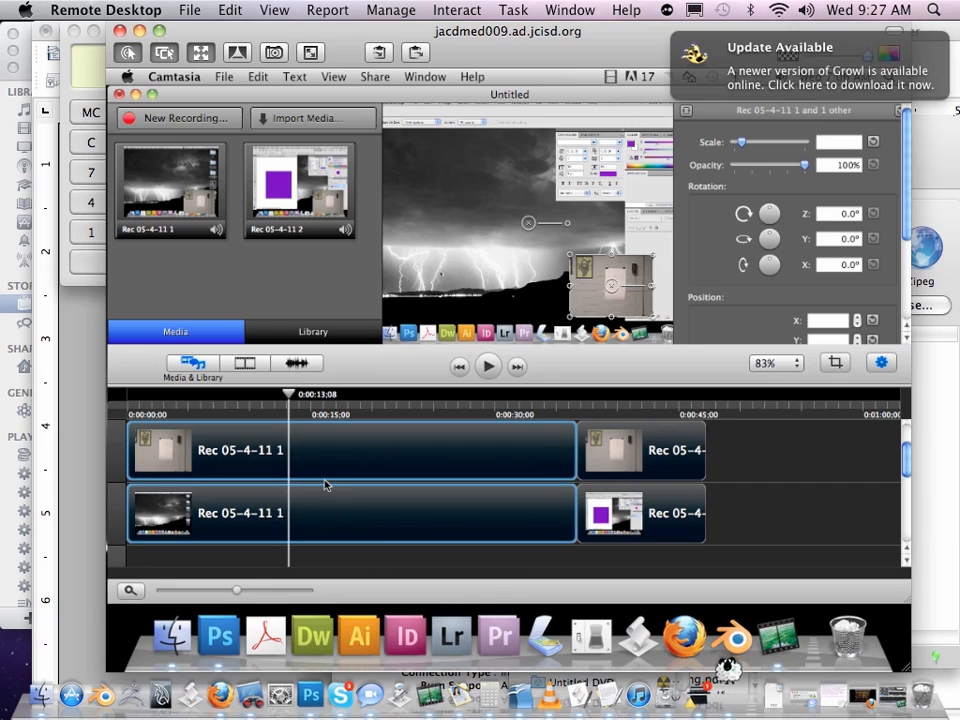
click(257, 77)
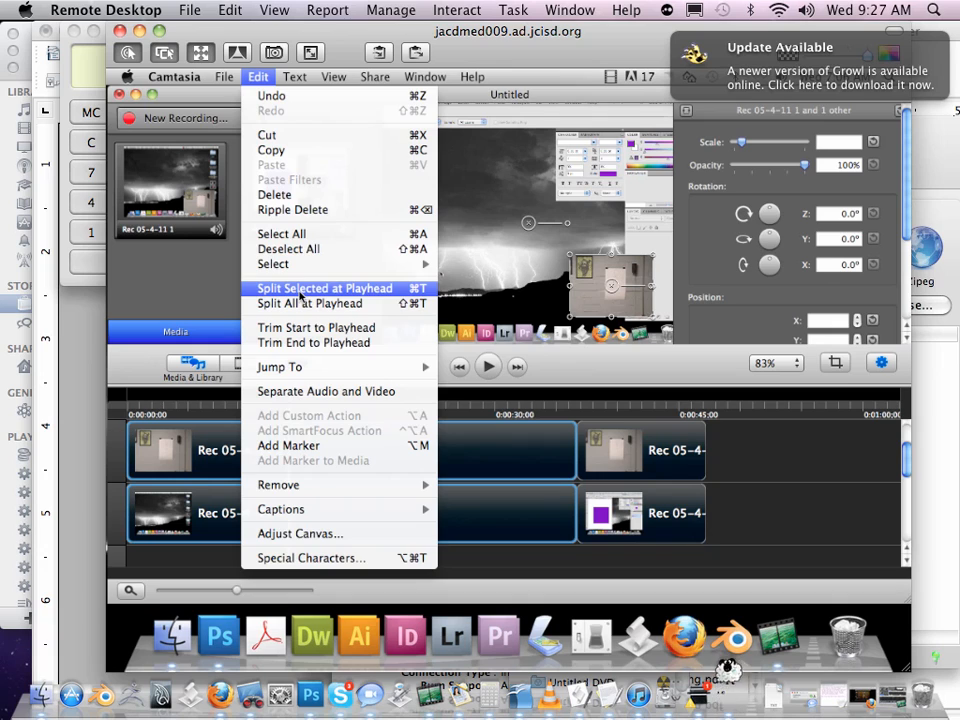
click(300, 290)
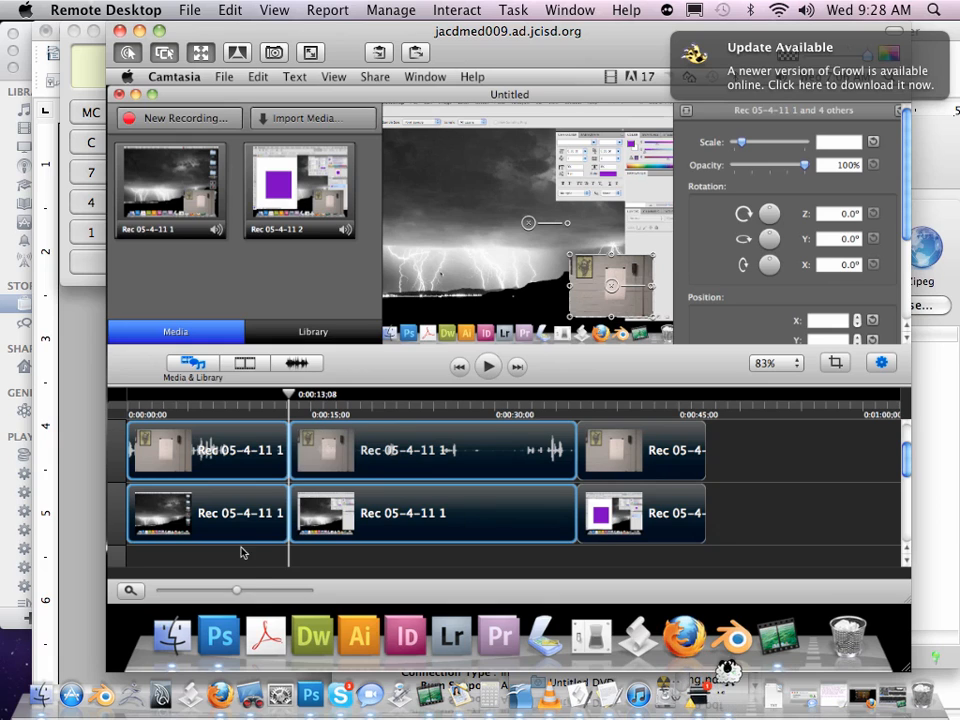
key(F9)
click(362, 294)
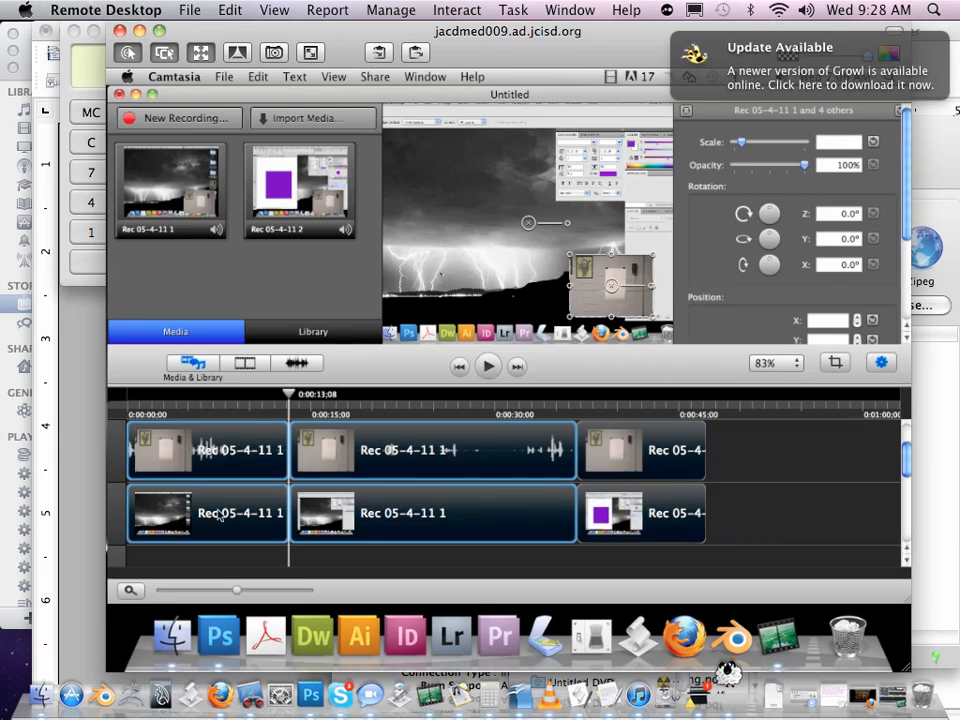
Ripple delete the timeline region from 0:00:20;27 to 0:00:22;00 across both tracks.
drag(238, 592, 262, 591)
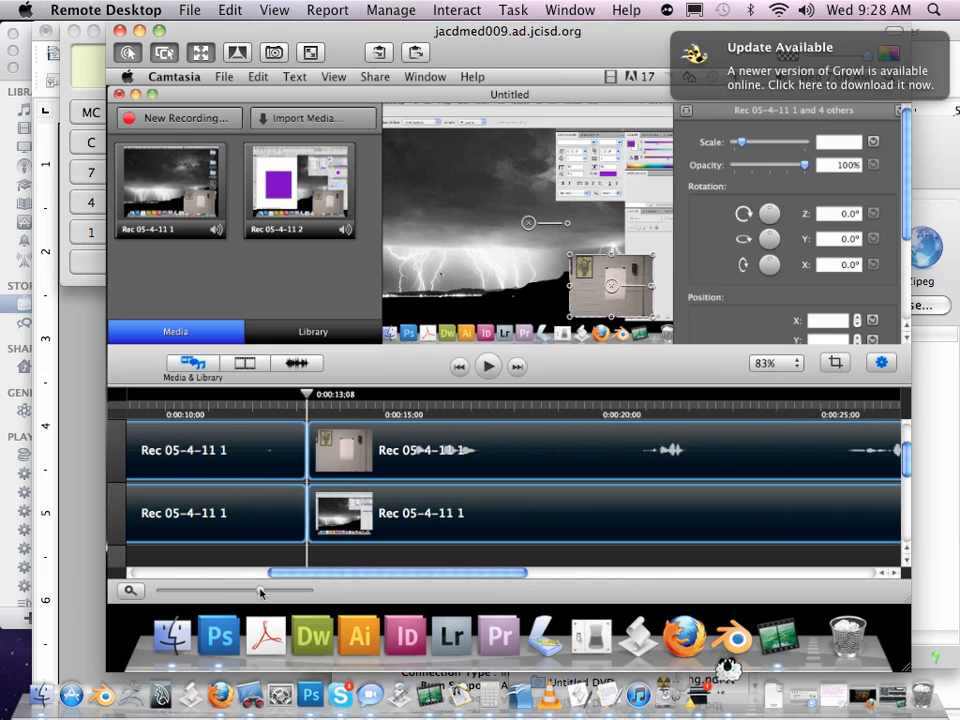
click(499, 398)
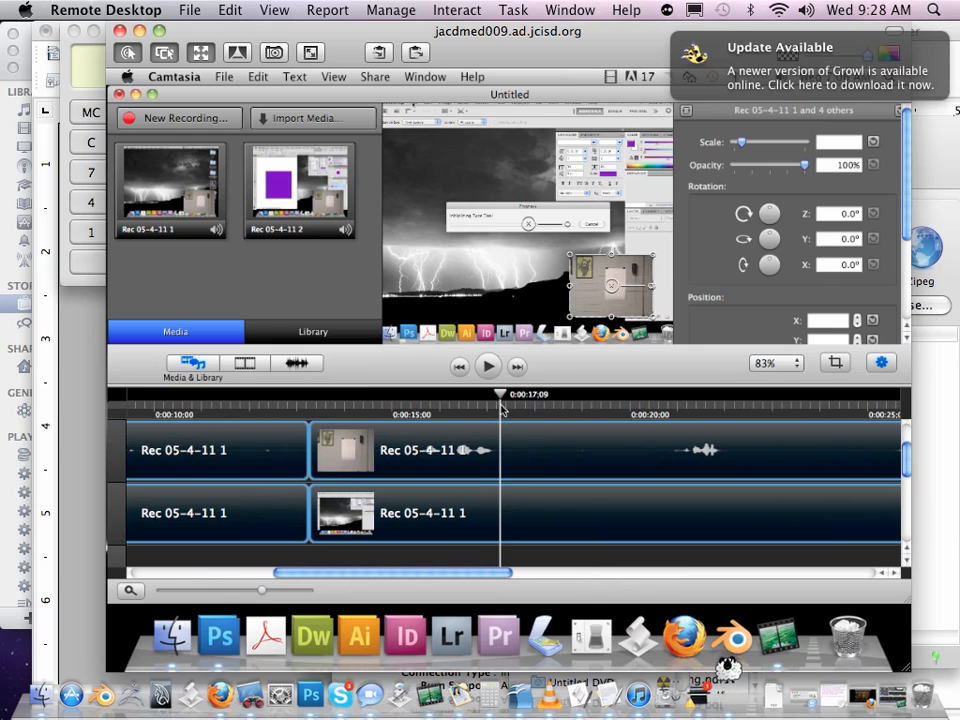
click(676, 412)
drag(676, 411, 672, 410)
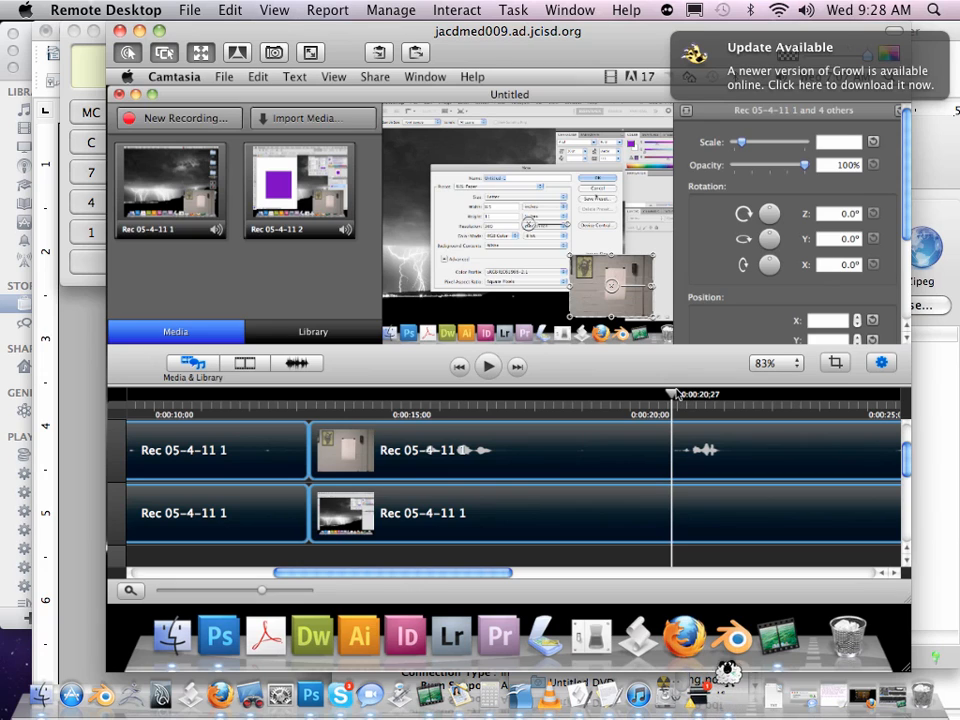
drag(678, 403, 723, 398)
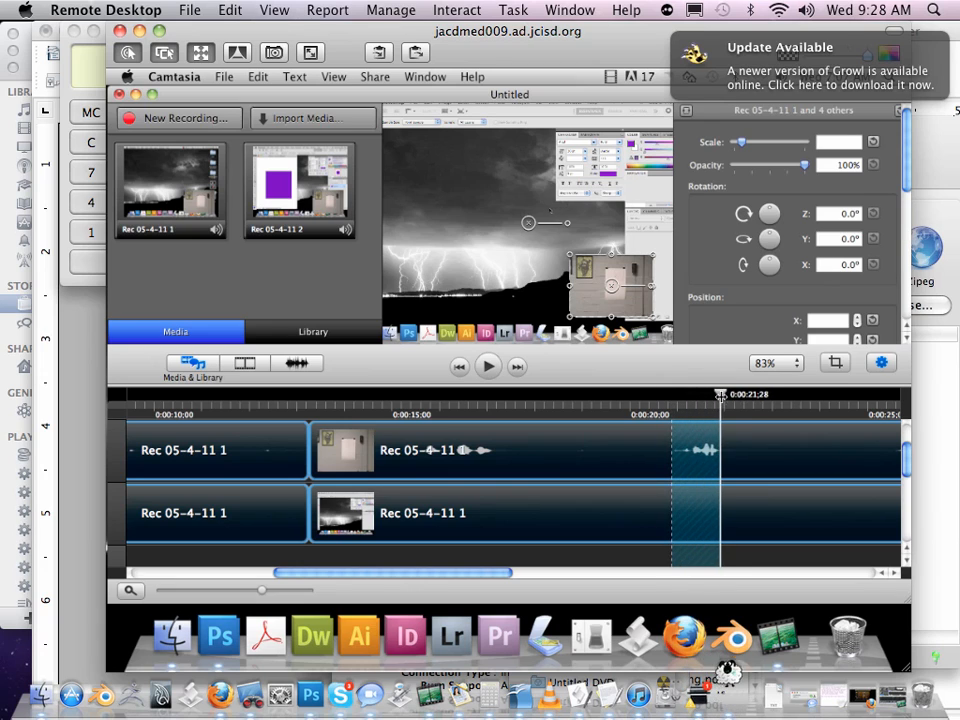
click(258, 77)
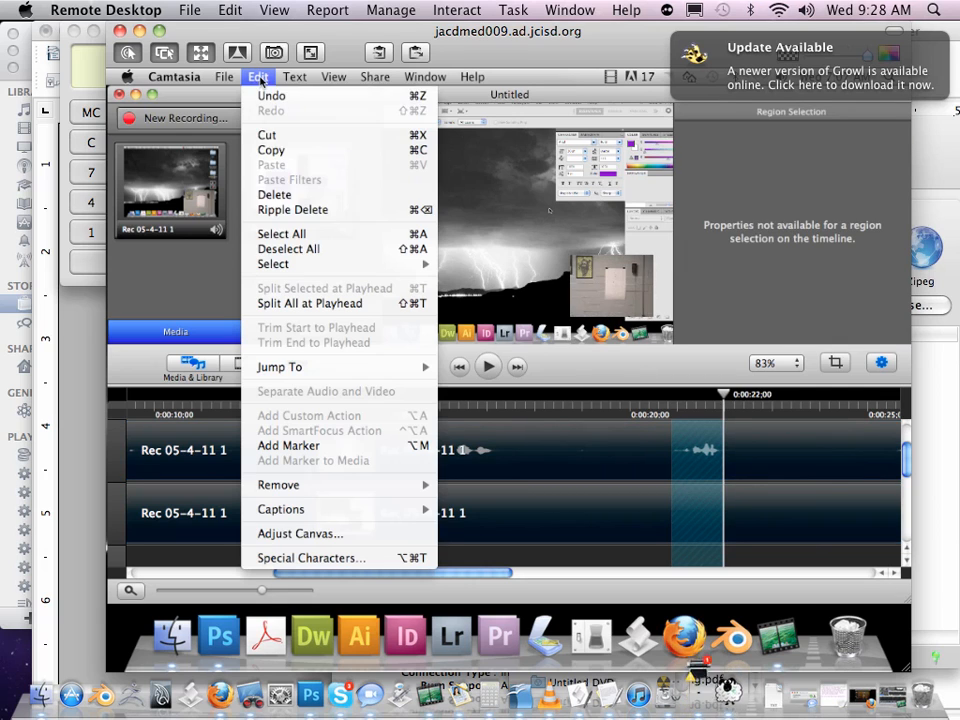
click(293, 210)
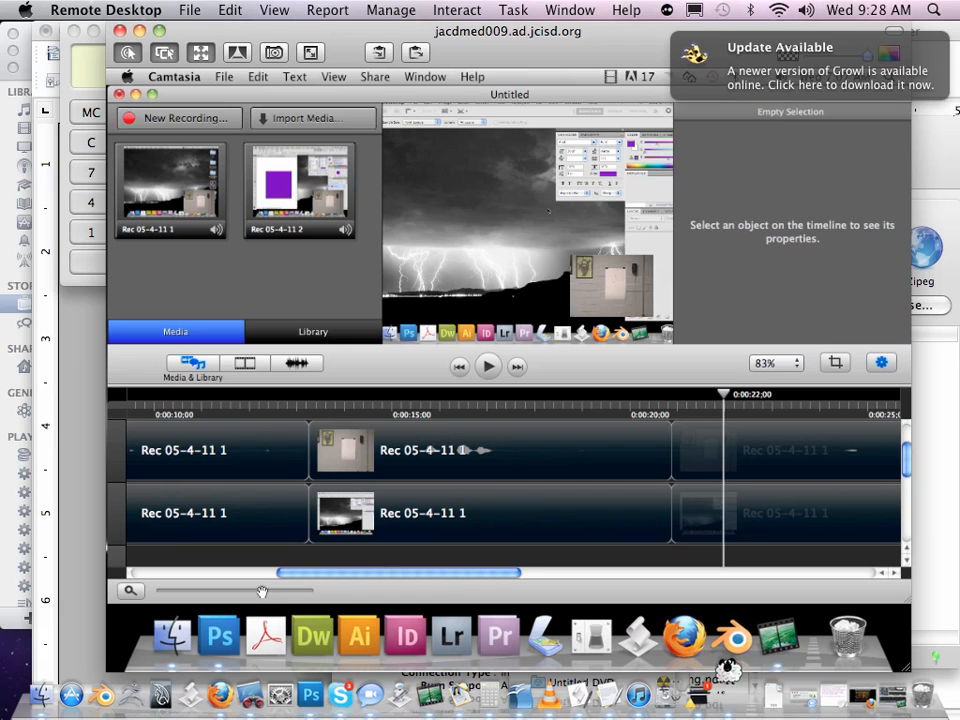
Enlarge the camera clip of Rec 05-4-11 2 to 80% scale, centred so that it covers the canvas.
drag(260, 597, 244, 591)
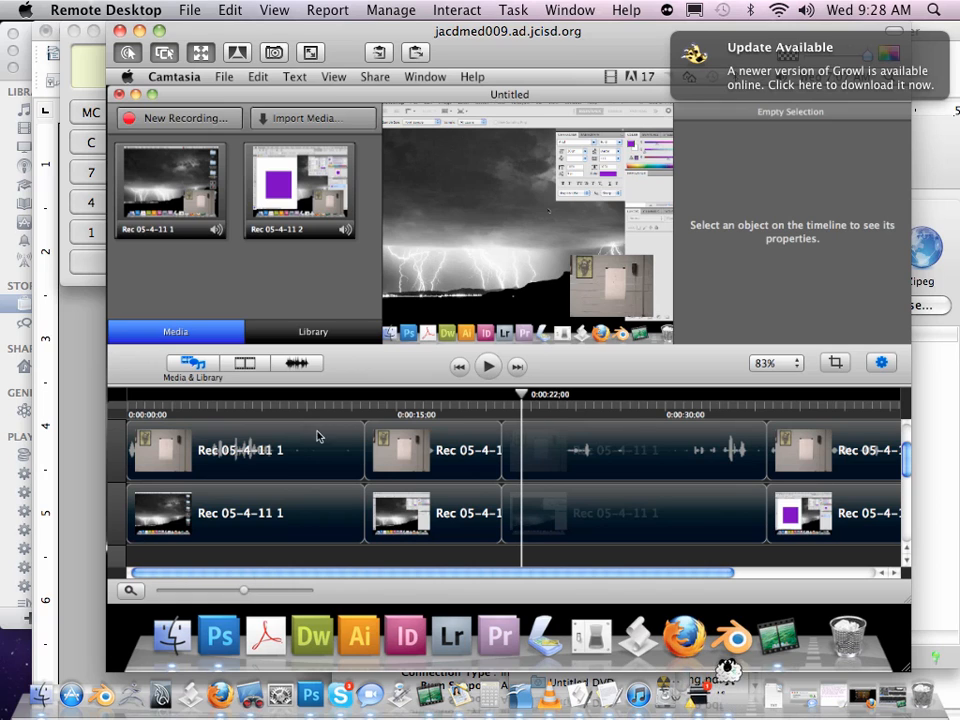
drag(524, 398, 782, 417)
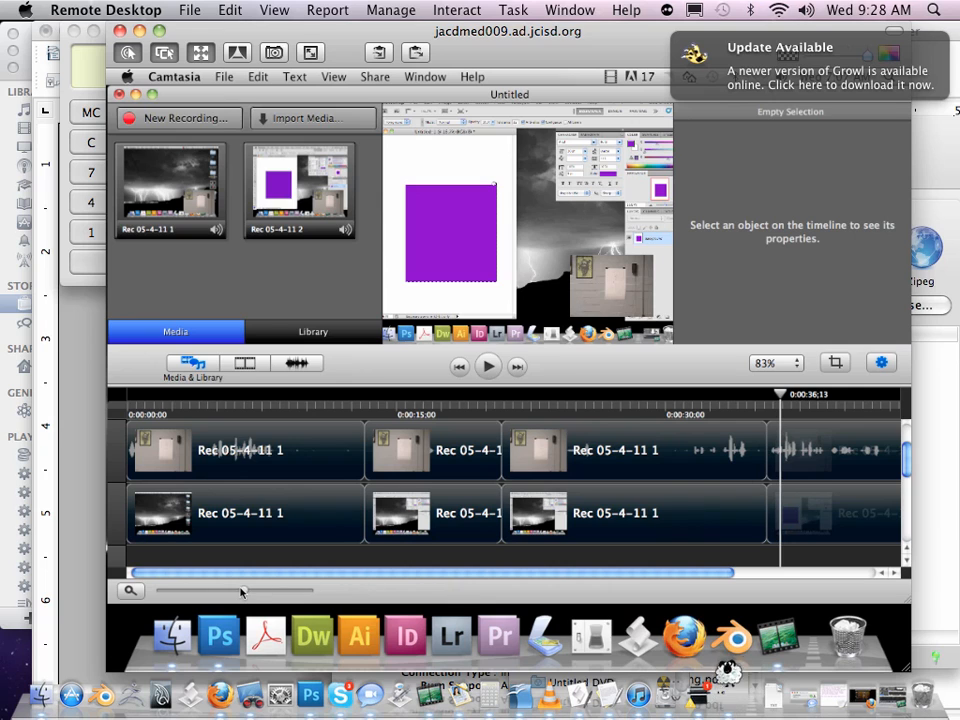
mouse_move(243, 592)
mouse_down()
mouse_move(255, 592)
mouse_move(236, 593)
mouse_up()
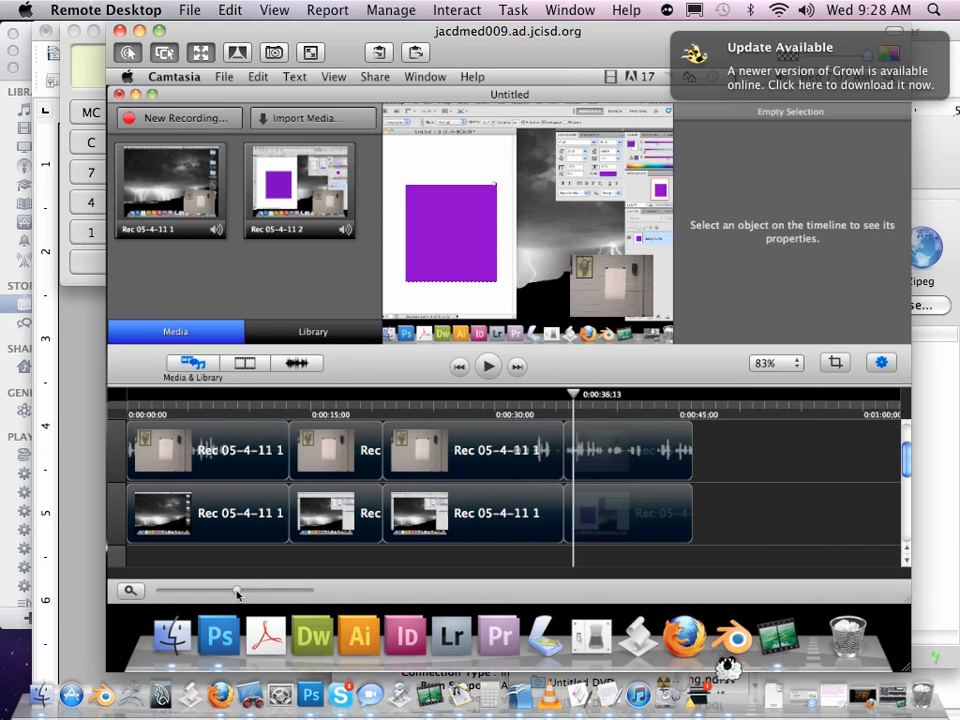
click(578, 456)
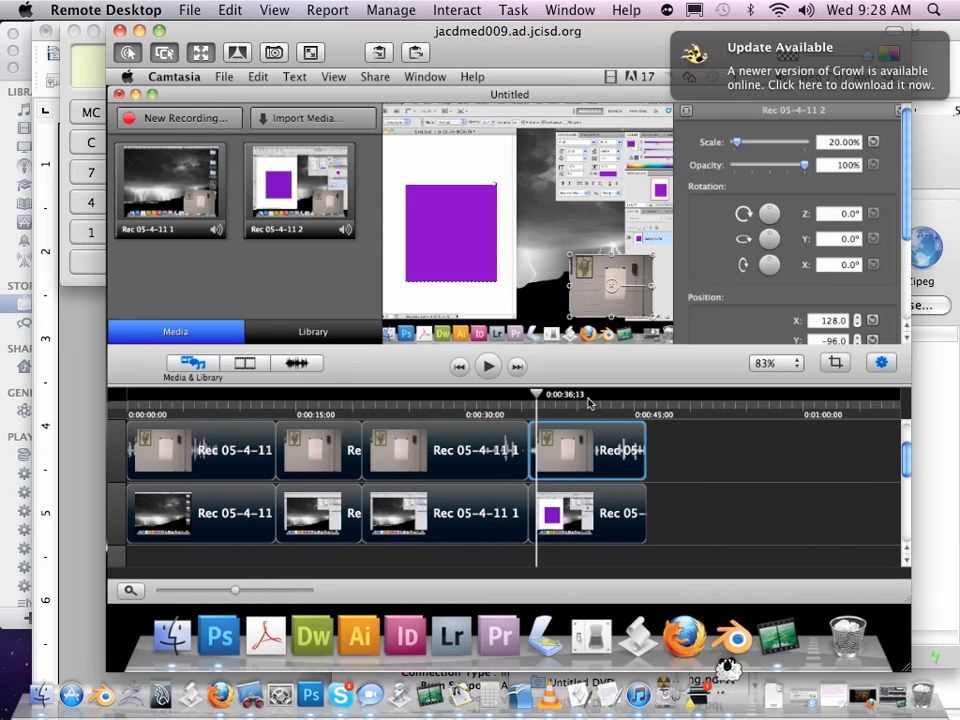
click(581, 404)
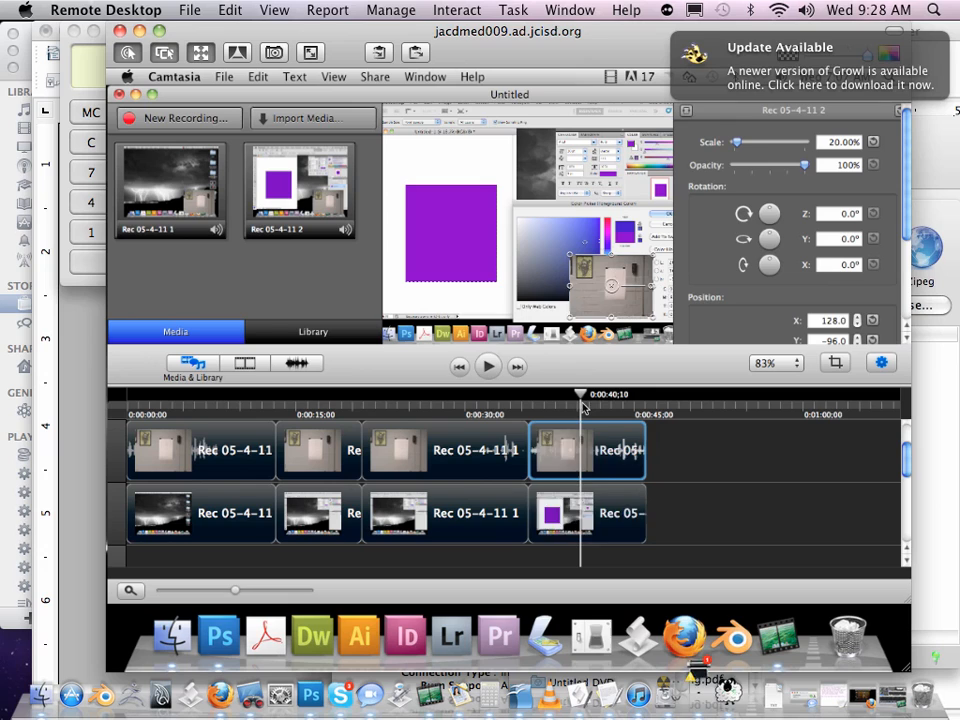
right_click(597, 300)
click(605, 308)
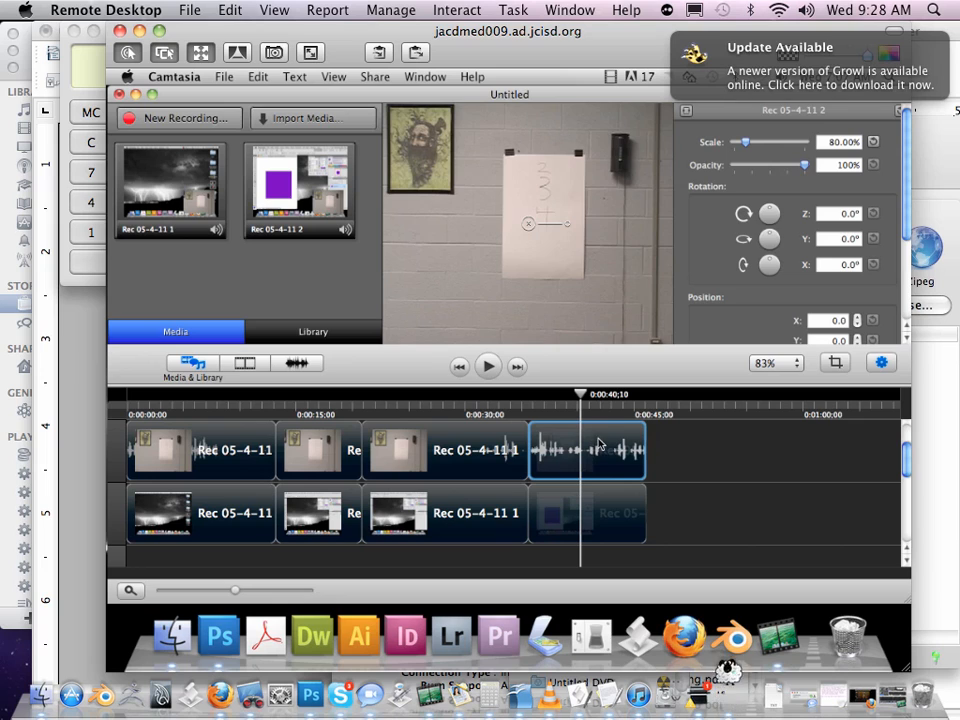
Slide the enlarged camera clip away to check the screen recording beneath it, and return it to its original place.
drag(593, 447, 743, 449)
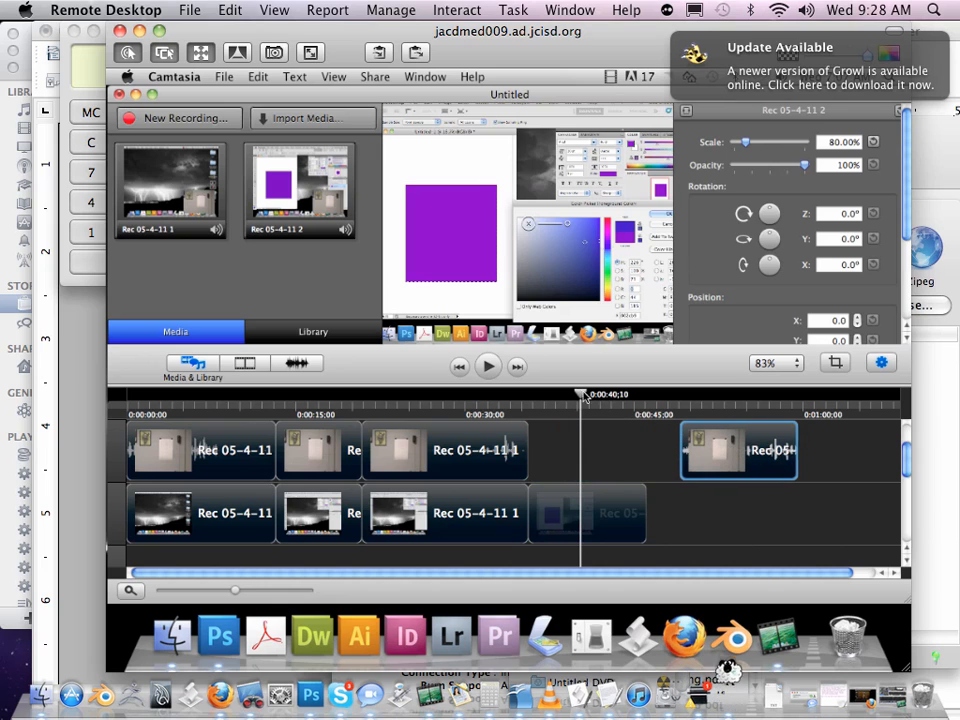
drag(585, 397, 577, 397)
drag(733, 447, 545, 401)
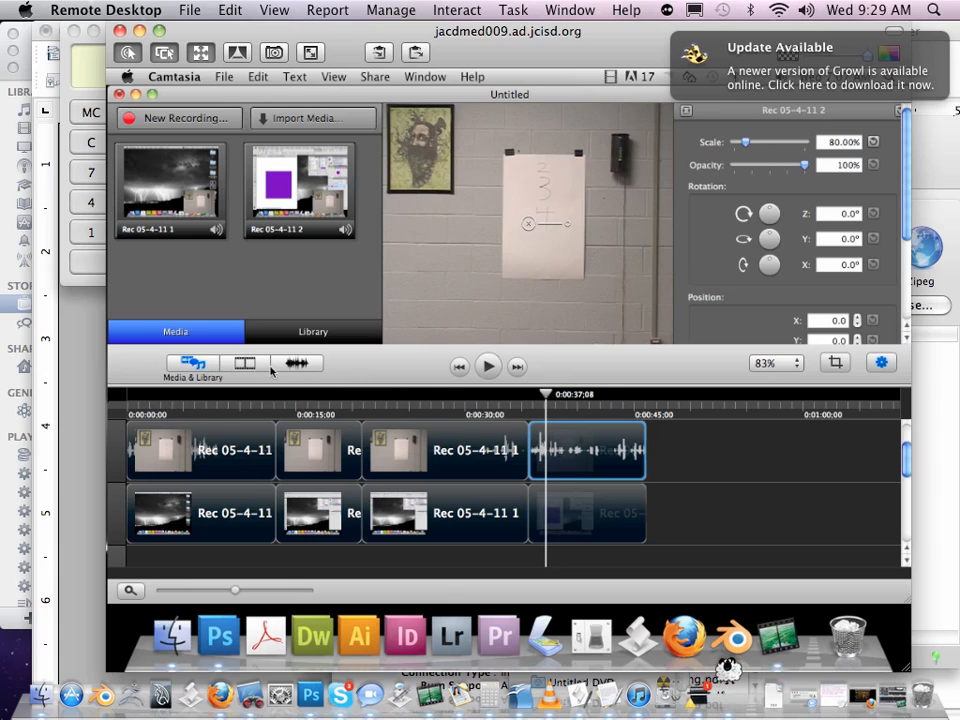
Apply the Fade Out video action to the start of the enlarged Rec 05-4-11 2 camera clip.
click(199, 367)
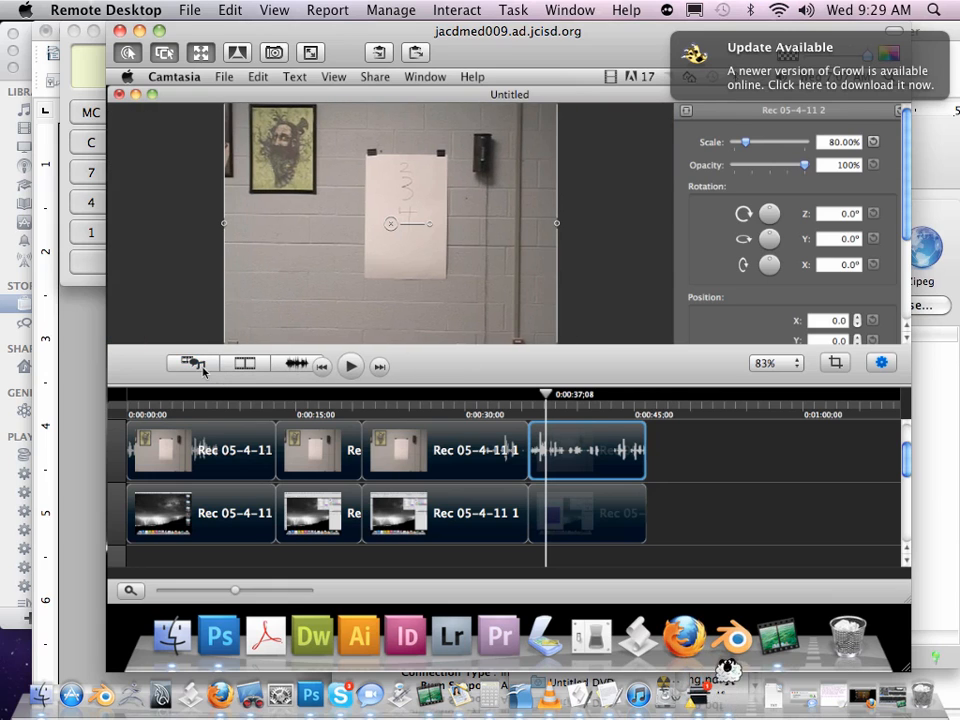
click(197, 366)
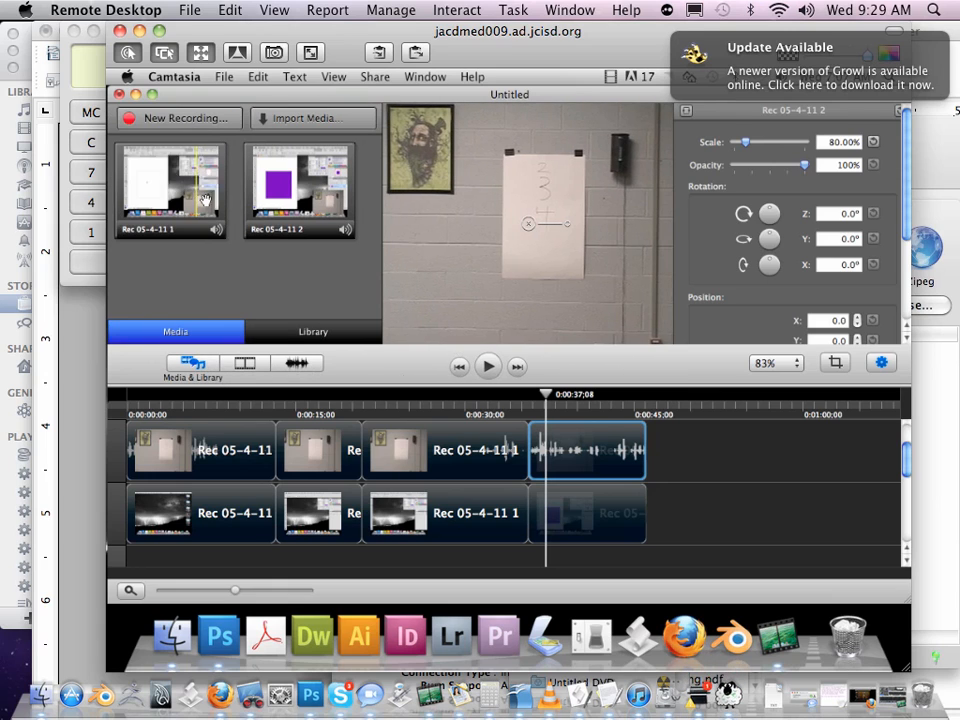
click(246, 366)
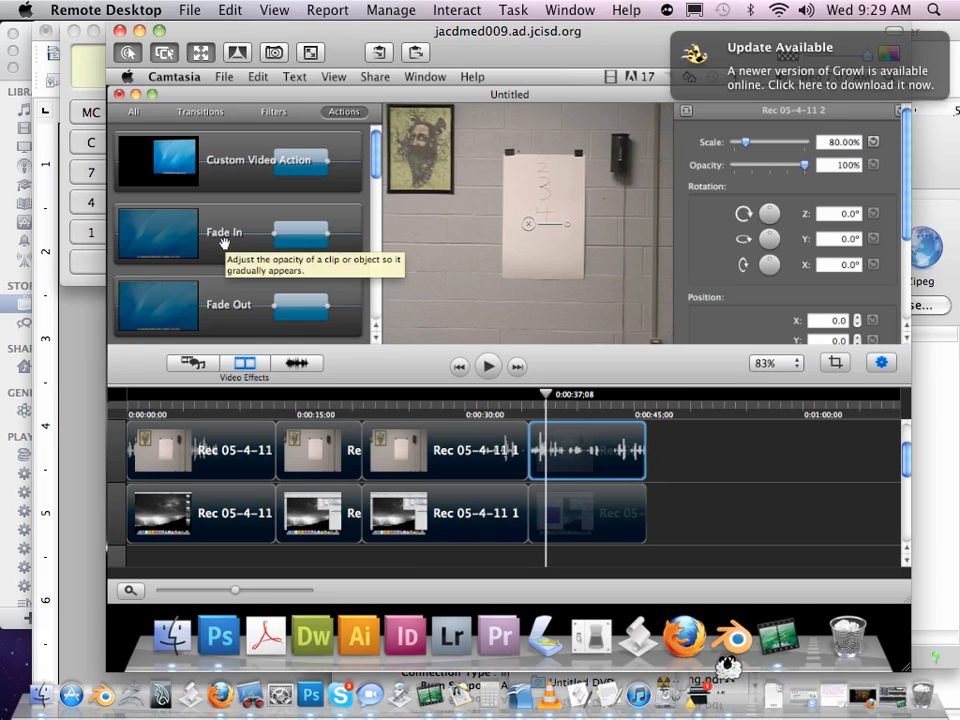
scroll(232, 250, down, 1)
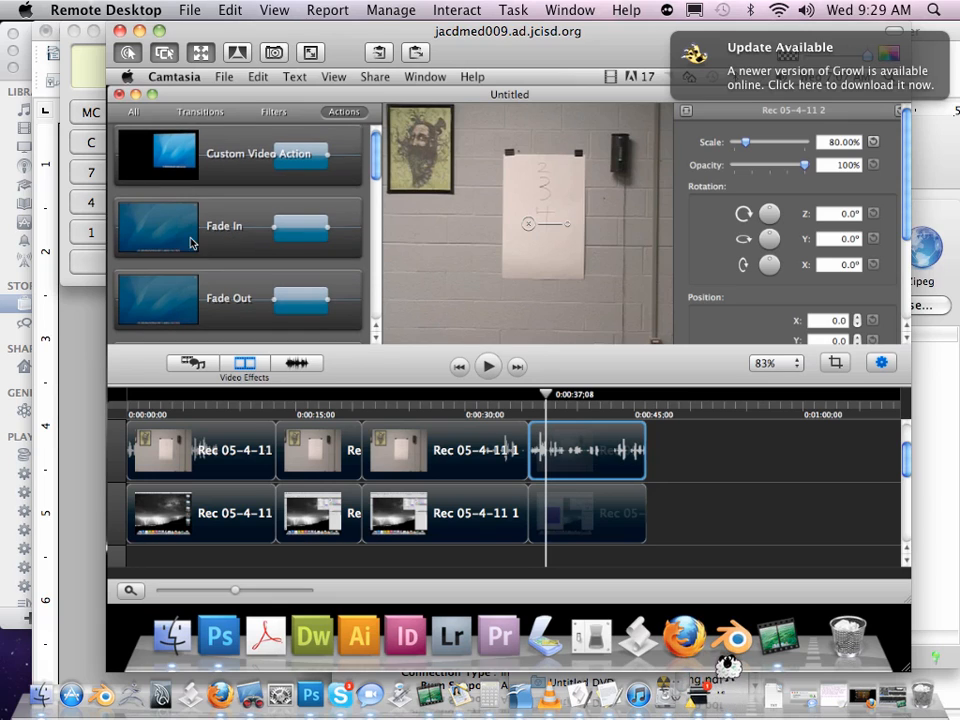
drag(177, 298, 532, 399)
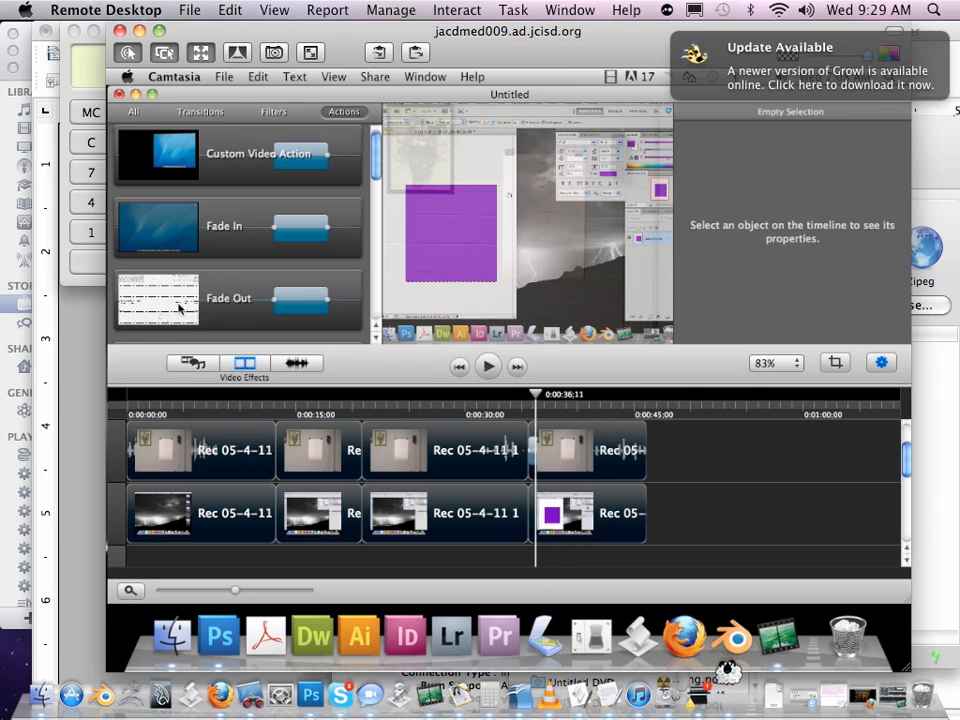
scroll(325, 222, down, 3)
scroll(325, 222, down, 1)
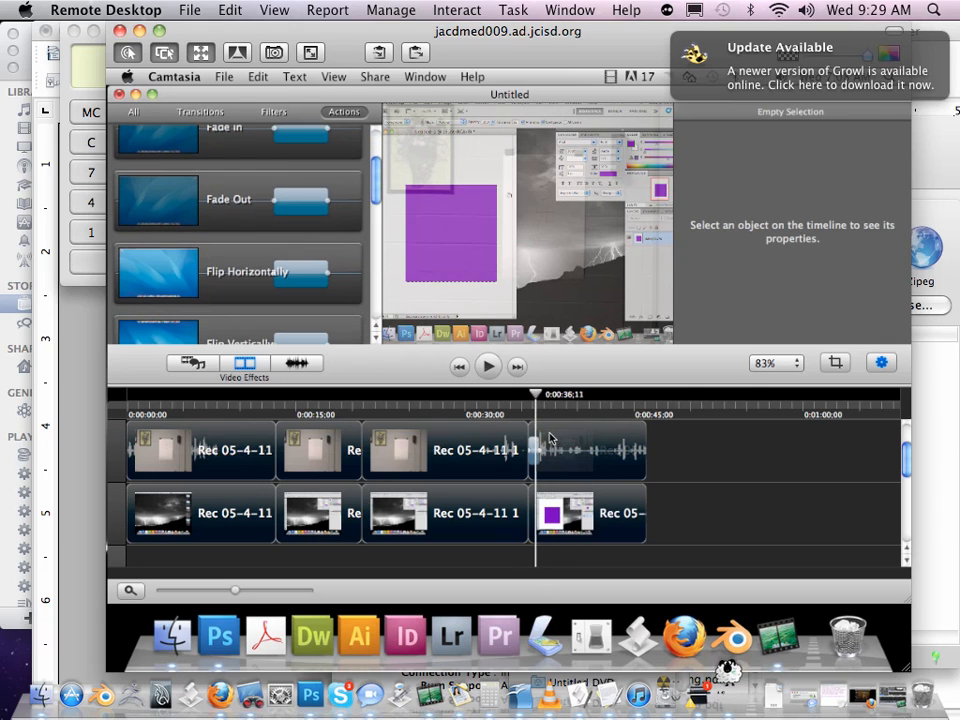
Lengthen the Fade Out action on the Rec 05-4-11 2 camera clip so that it ends at about 0:00:38;01.
drag(237, 594, 266, 592)
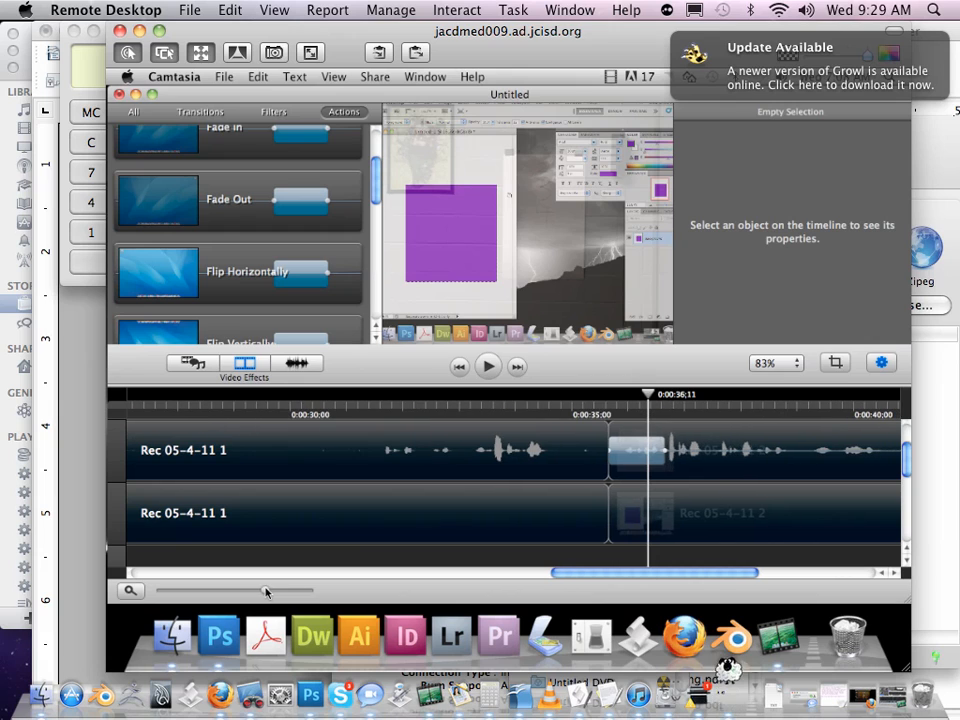
click(660, 452)
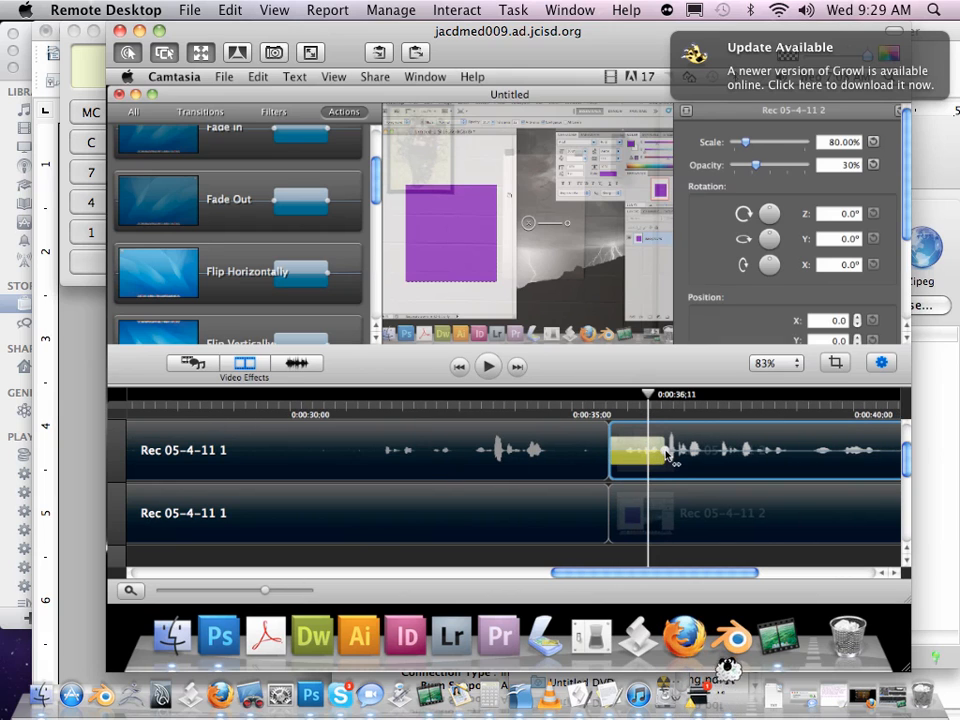
drag(668, 456, 744, 458)
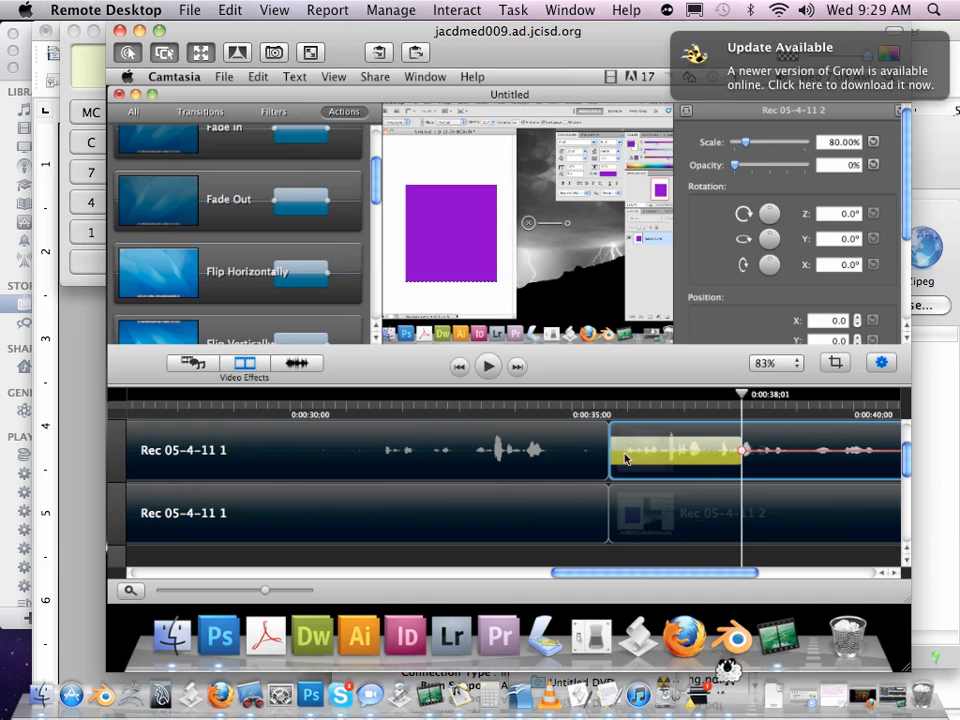
Preview the transition from the small camera view into the enlarged, fading camera clip, starting at about 0:00:35;14.
drag(741, 405, 601, 420)
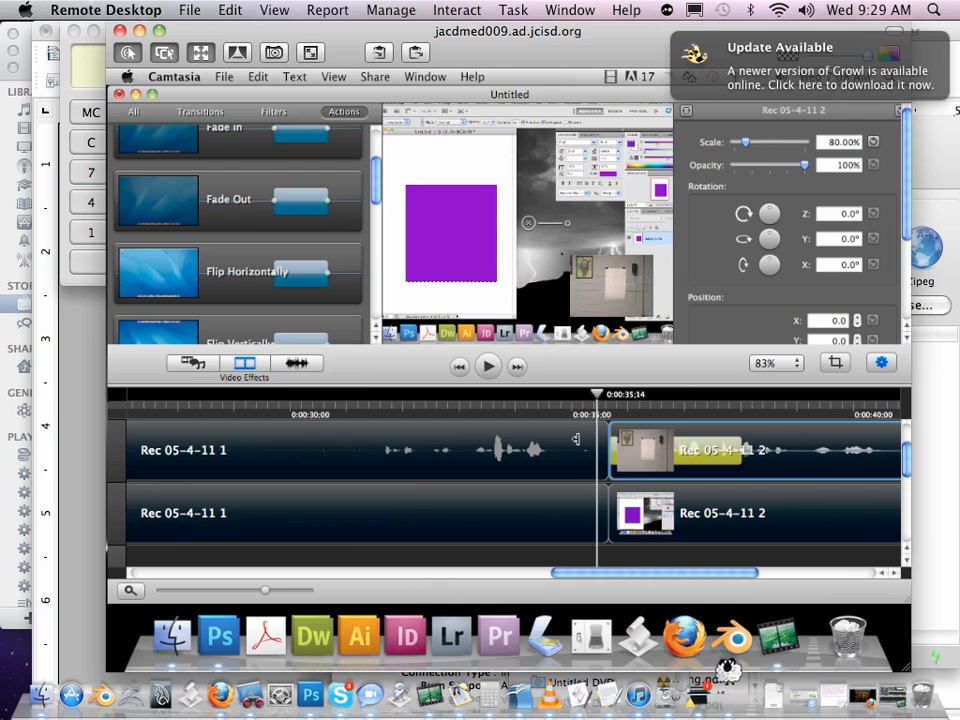
key(space)
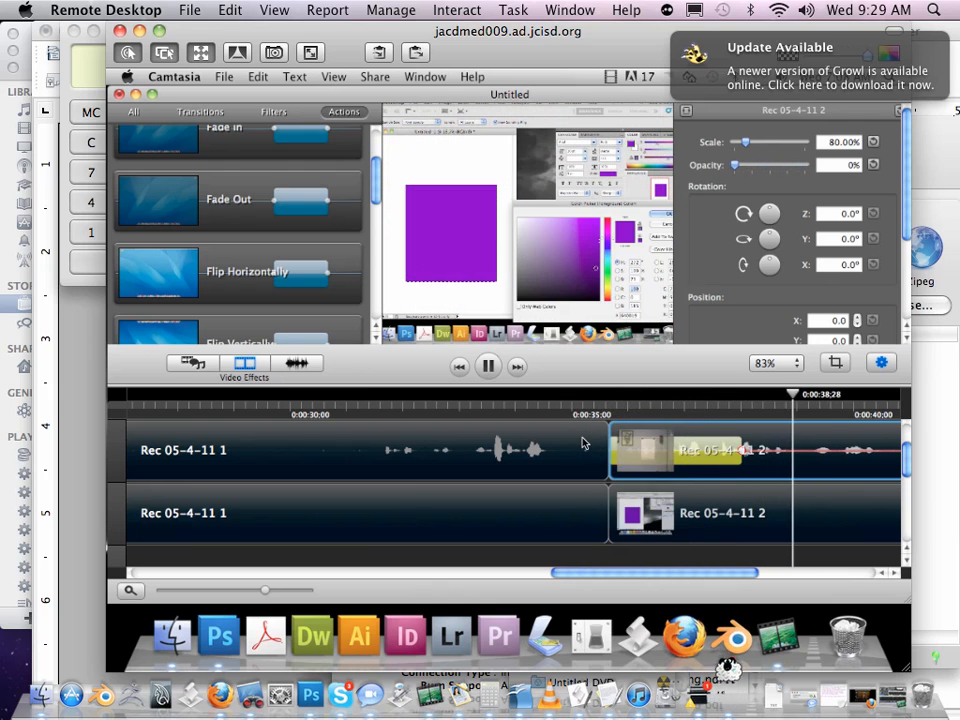
key(space)
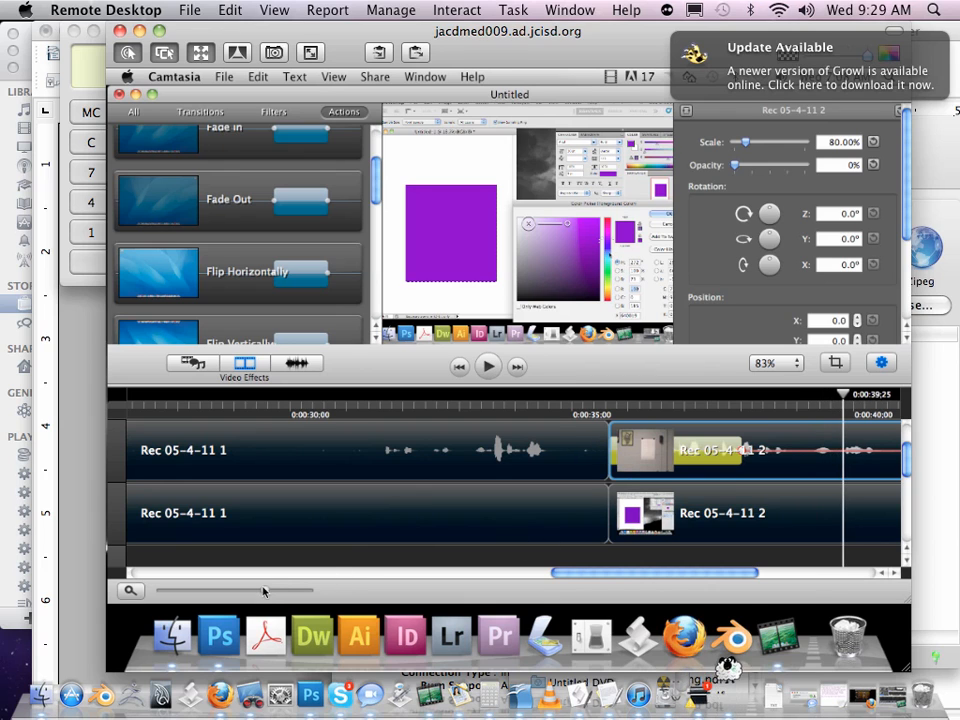
drag(265, 590, 252, 590)
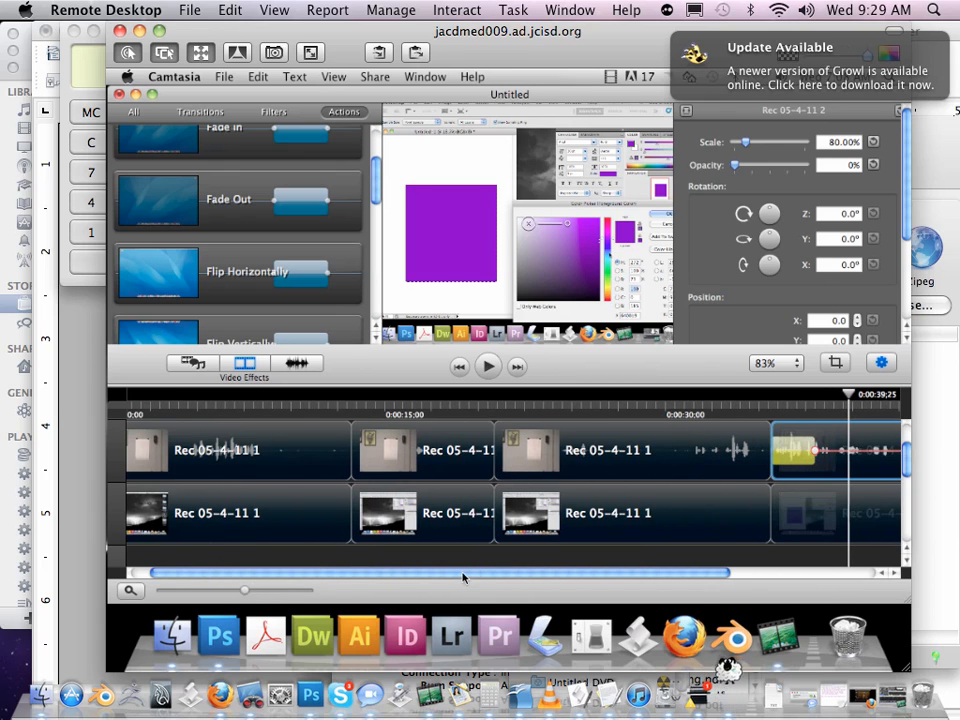
Apply the Fade In video action near the end of the enlarged Rec 05-4-11 2 camera clip, starting at about 0:00:42;13.
drag(463, 577, 681, 571)
scroll(353, 312, up, 3)
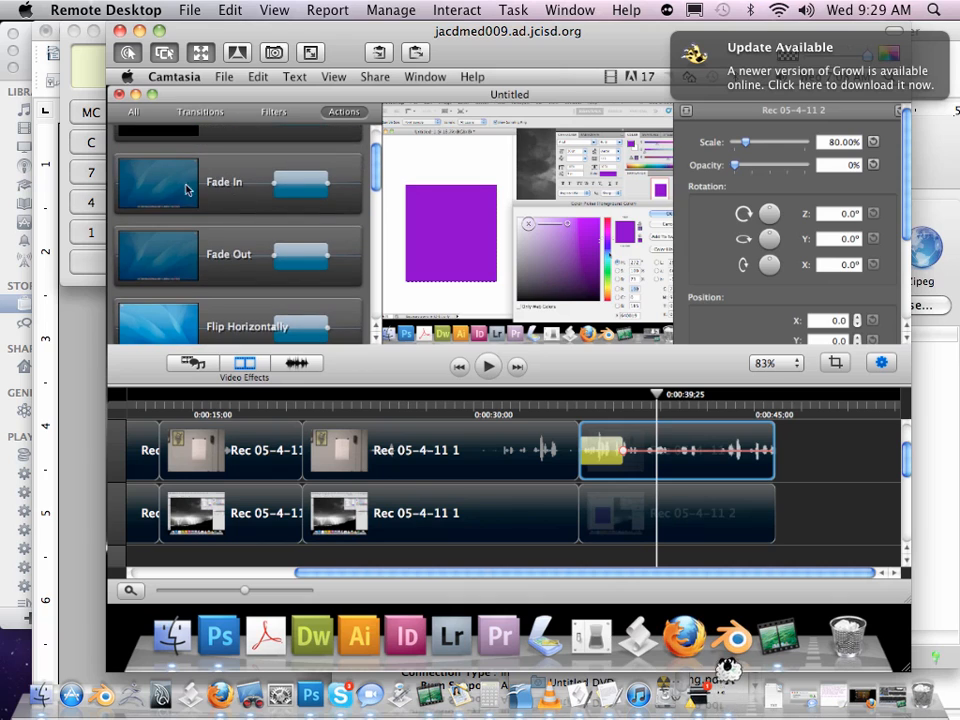
mouse_move(300, 183)
mouse_down()
mouse_move(720, 447)
mouse_move(754, 446)
mouse_move(707, 452)
mouse_up()
Scrub through the Rec 05-4-11 2 camera clip to check how it fades out and back in over the screen recording.
click(640, 404)
drag(628, 407, 697, 407)
drag(706, 408, 775, 418)
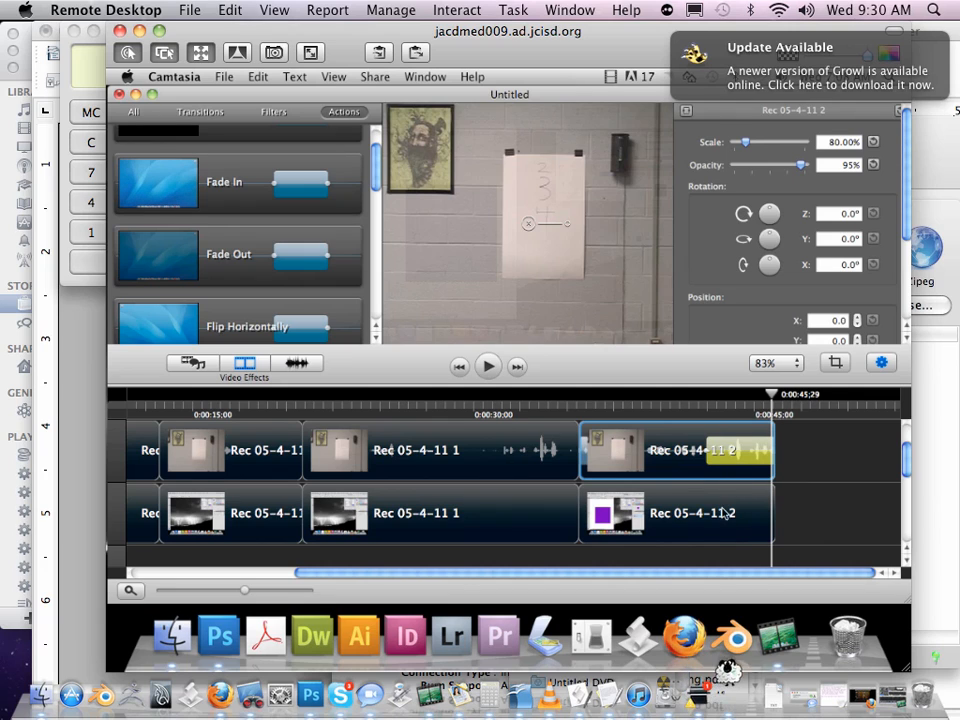
drag(724, 512, 668, 501)
click(612, 406)
drag(612, 406, 709, 418)
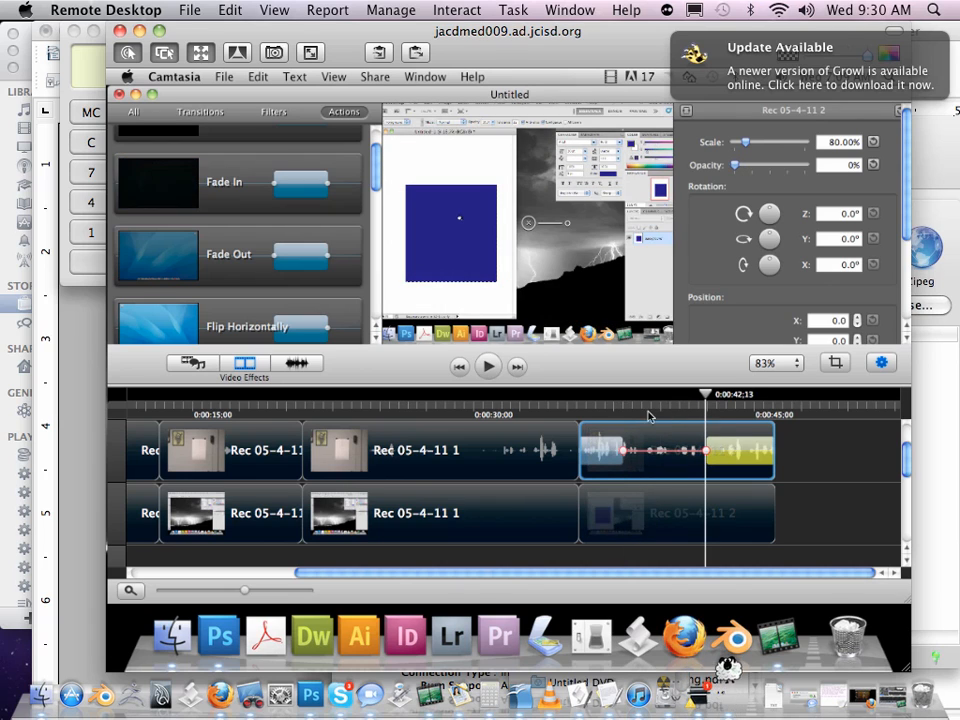
Swap the last Rec 05-4-11 1 pair so that its screen recording lies on the track above its camera clip.
drag(451, 413, 318, 408)
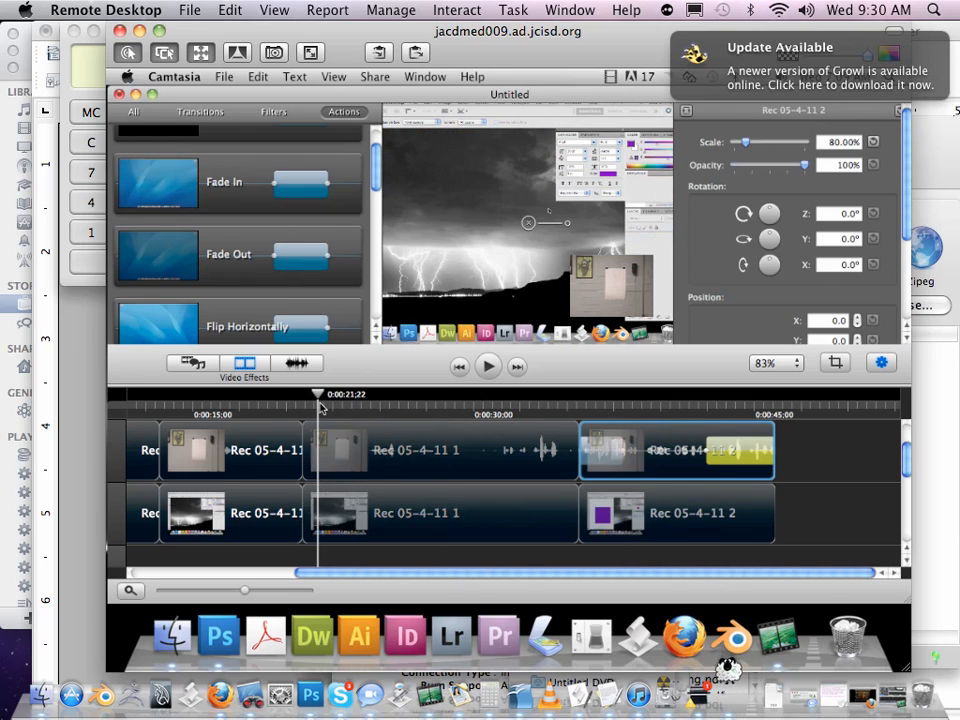
drag(449, 517, 456, 467)
click(370, 400)
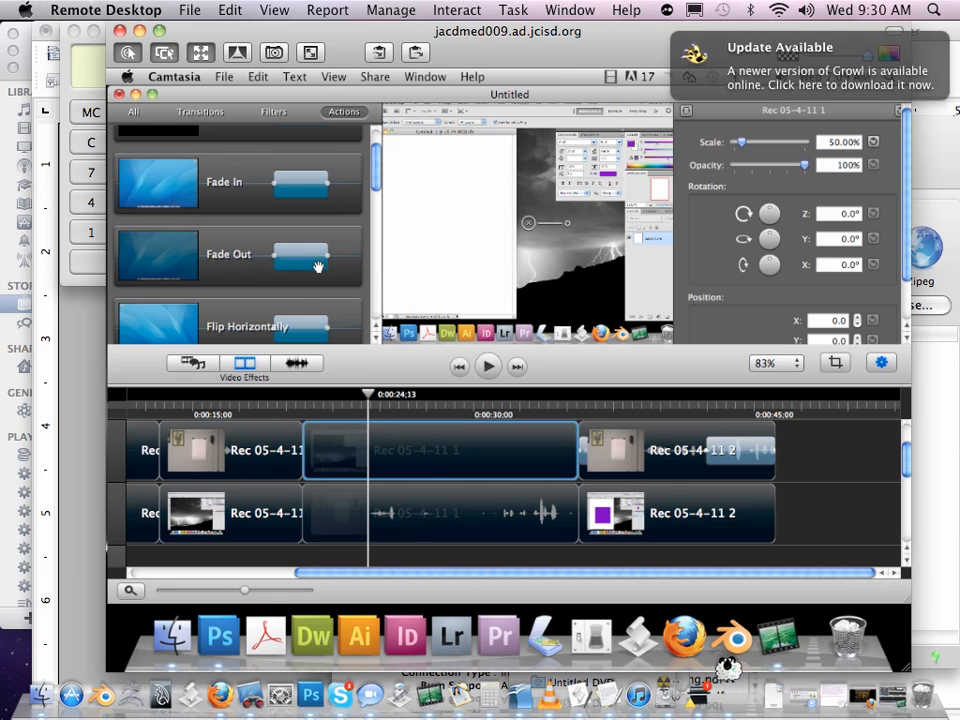
Apply a SmartFocus action to the upper Rec 05-4-11 1 screen clip at about 0:00:24 and scrub across it.
scroll(317, 268, down, 3)
scroll(317, 268, down, 3)
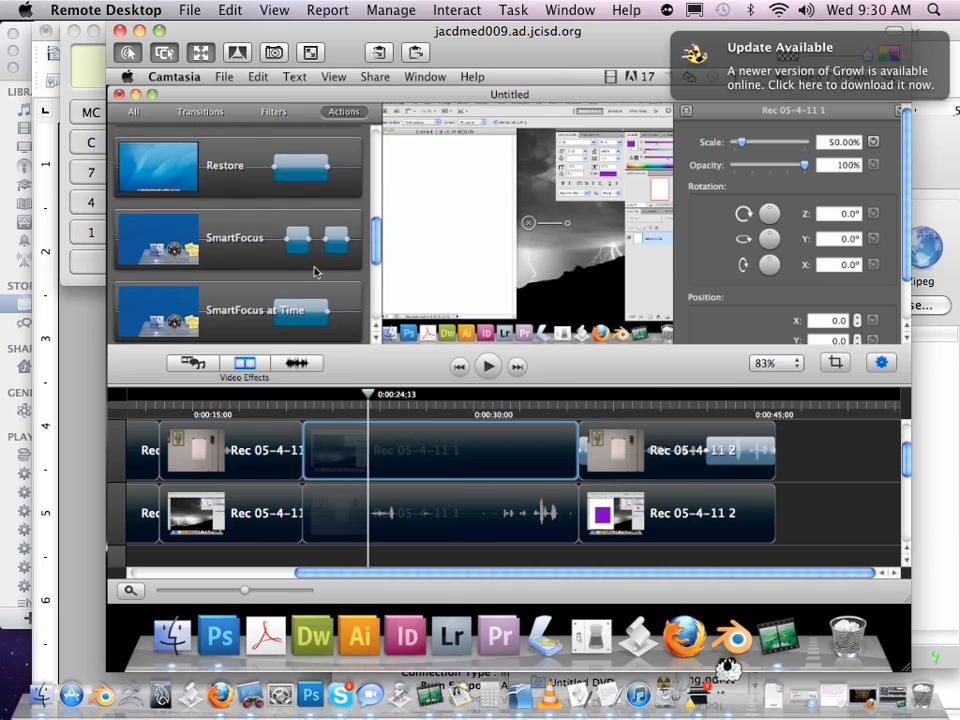
scroll(297, 270, down, 1)
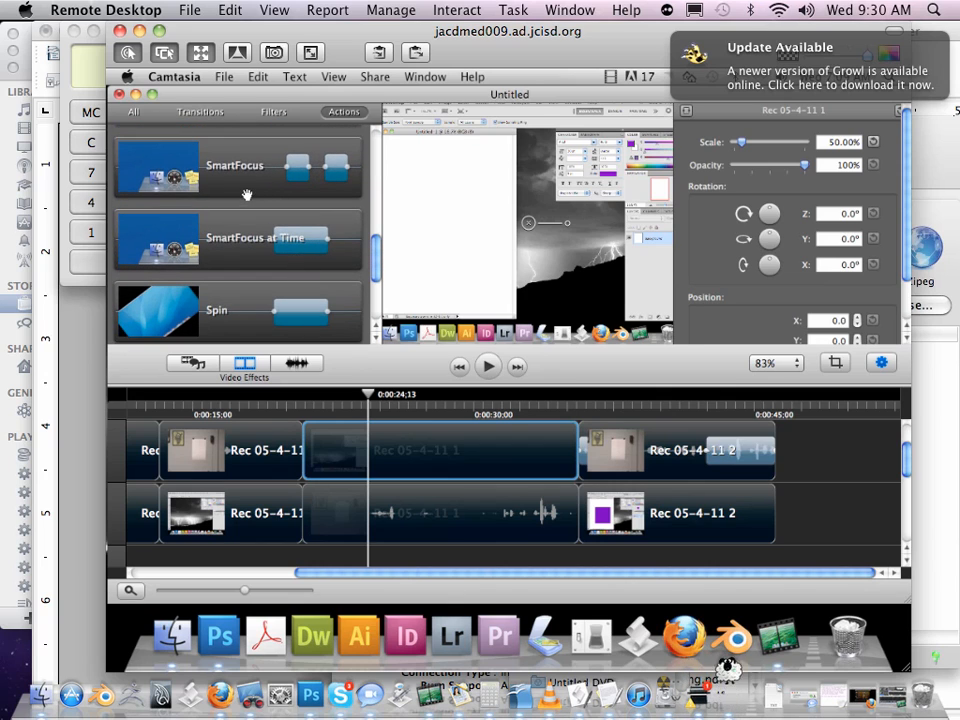
drag(212, 178, 375, 459)
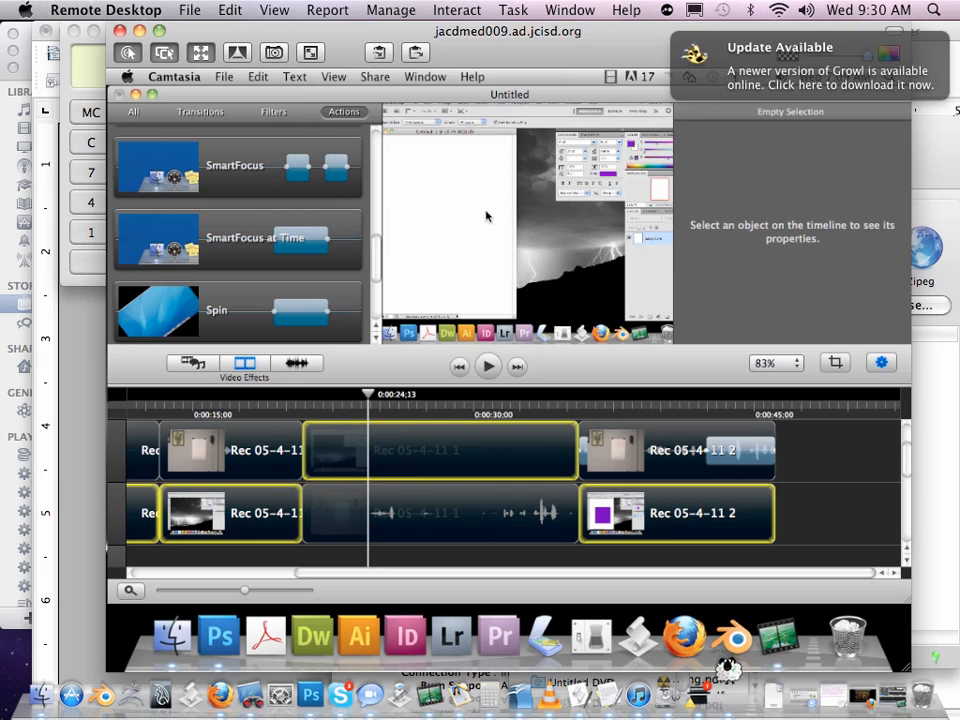
drag(352, 451, 426, 454)
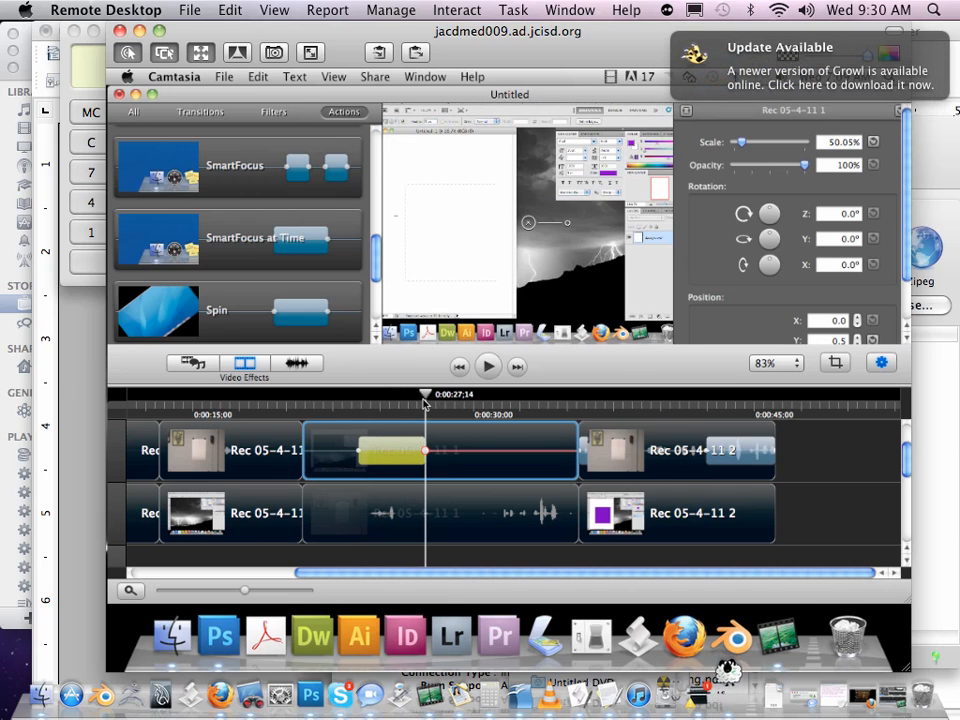
drag(424, 404, 386, 407)
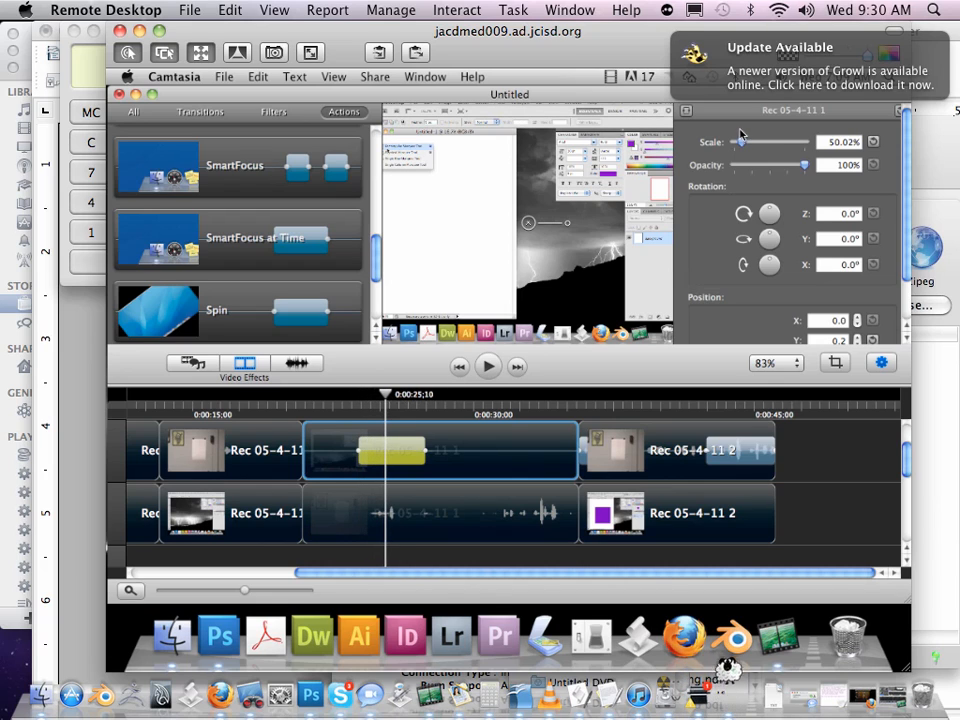
Enlarge the Rec 05-4-11 1 screen recording to about 138.37% at 0:00:25;10 and move it to about X 217.8, Y 407.1.
drag(741, 143, 751, 146)
drag(530, 318, 565, 178)
drag(535, 233, 549, 268)
drag(750, 144, 754, 145)
drag(540, 241, 572, 186)
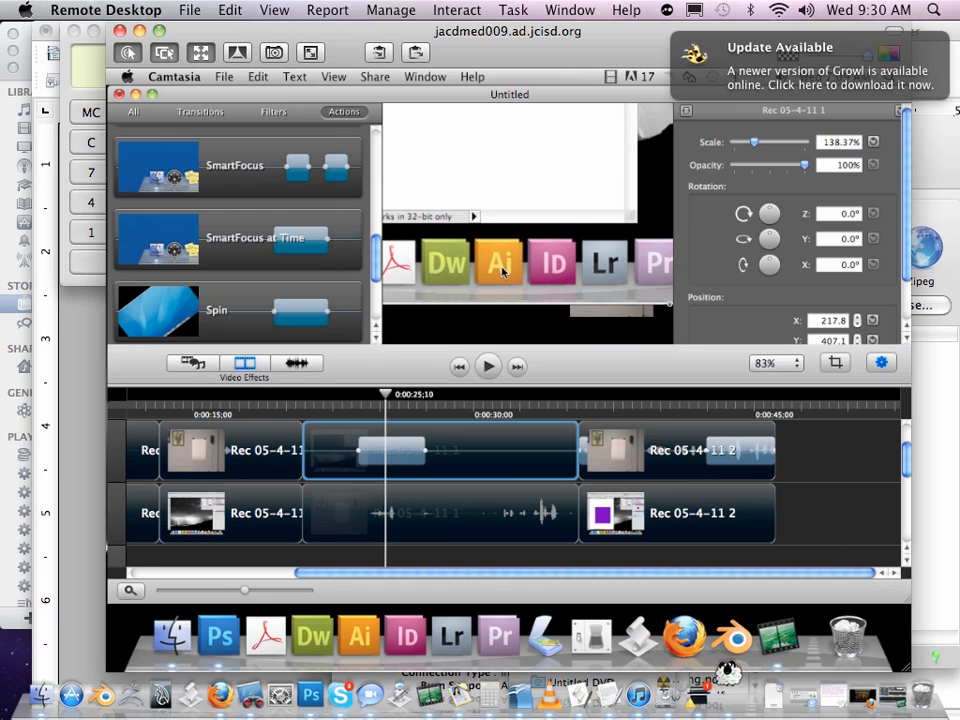
Reset the screen clip's scale to 100% and its X and Y position to 0 at the action's end, 0:00:27;15.
drag(394, 397, 428, 397)
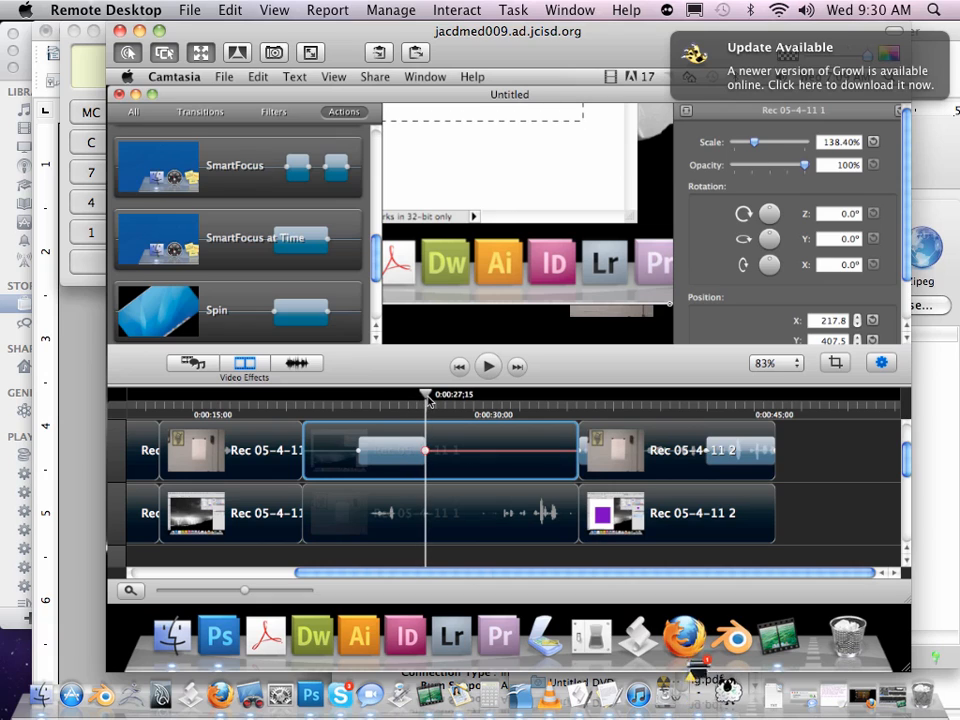
click(873, 143)
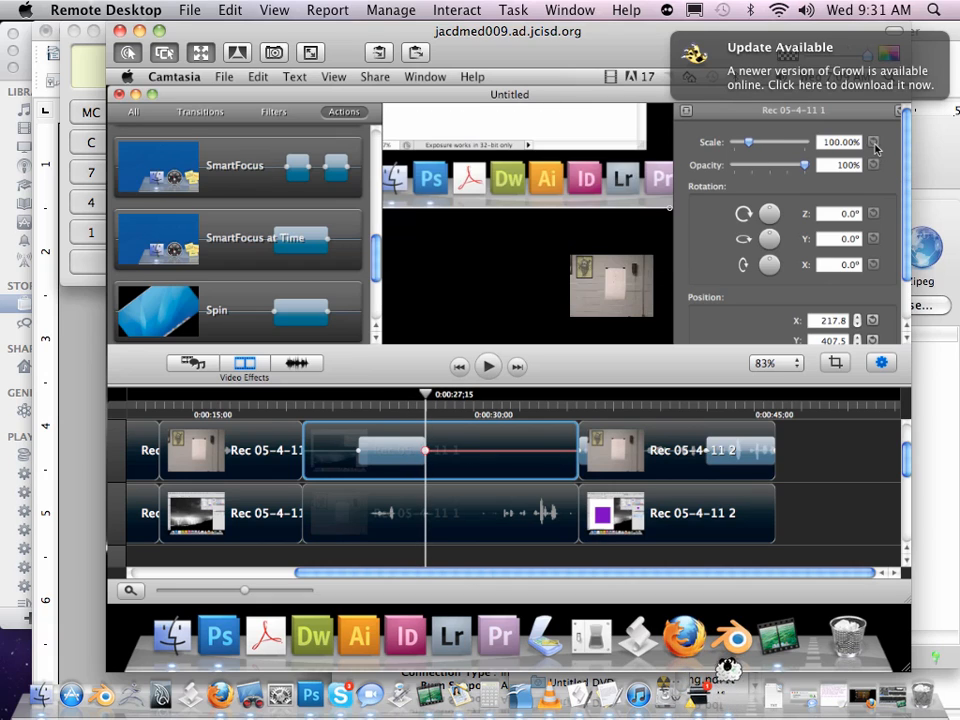
scroll(901, 188, down, 2)
click(872, 271)
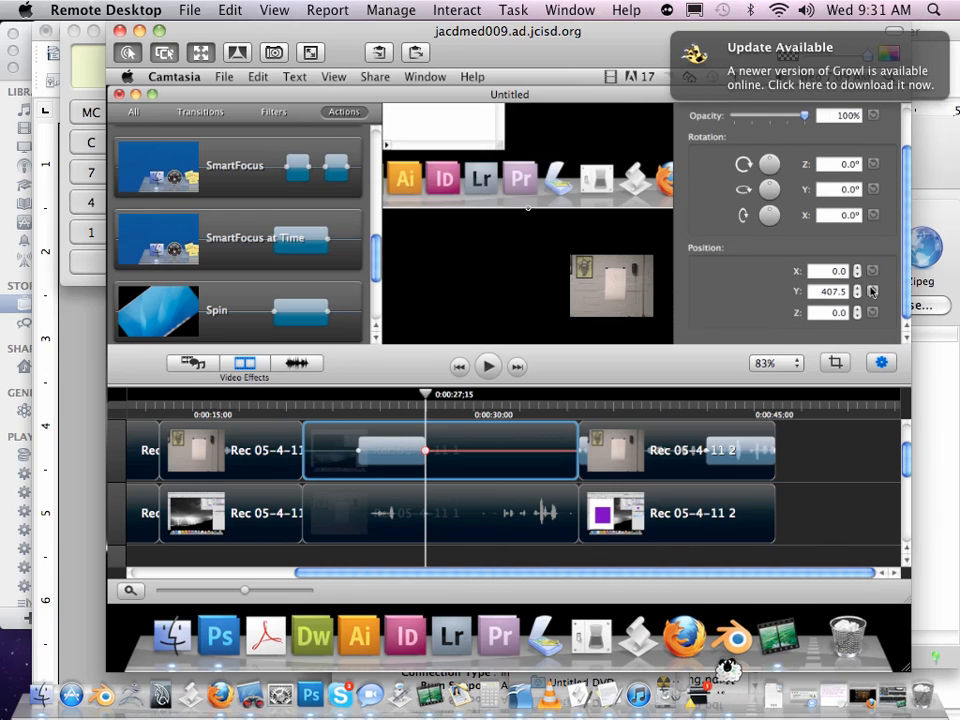
click(872, 291)
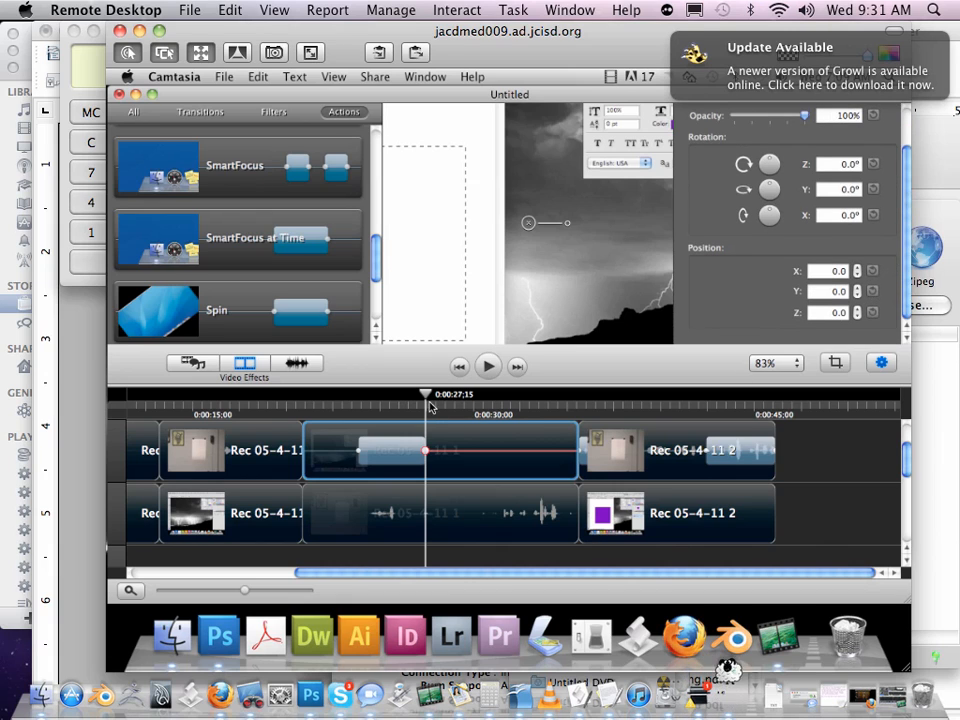
Play back the SmartFocus movement on the screen clip from about 0:00:23;21.
drag(430, 405, 356, 403)
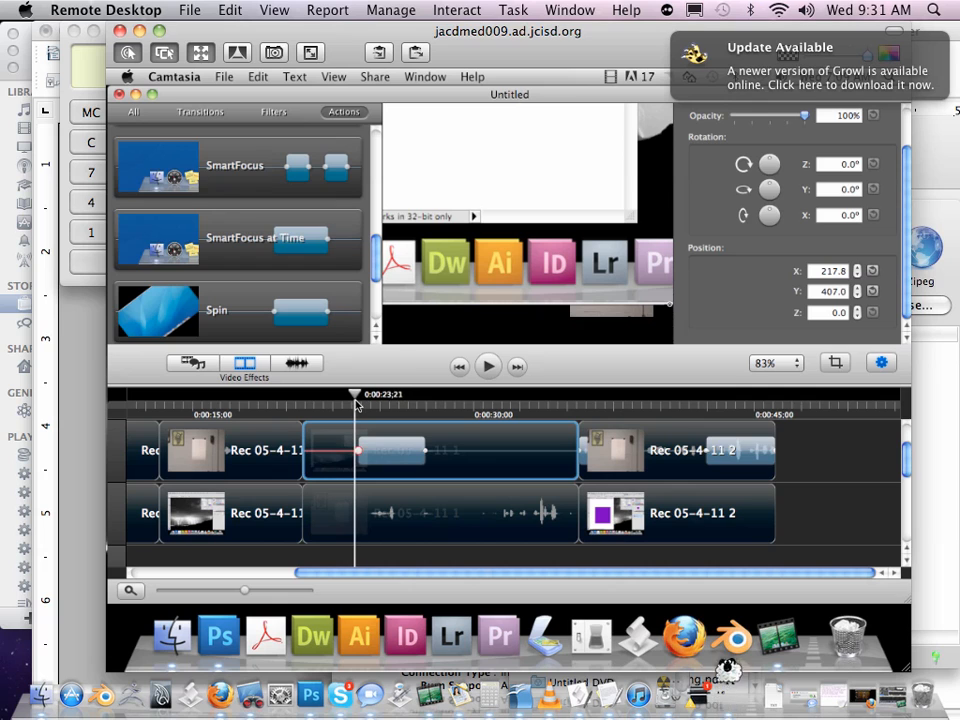
key(space)
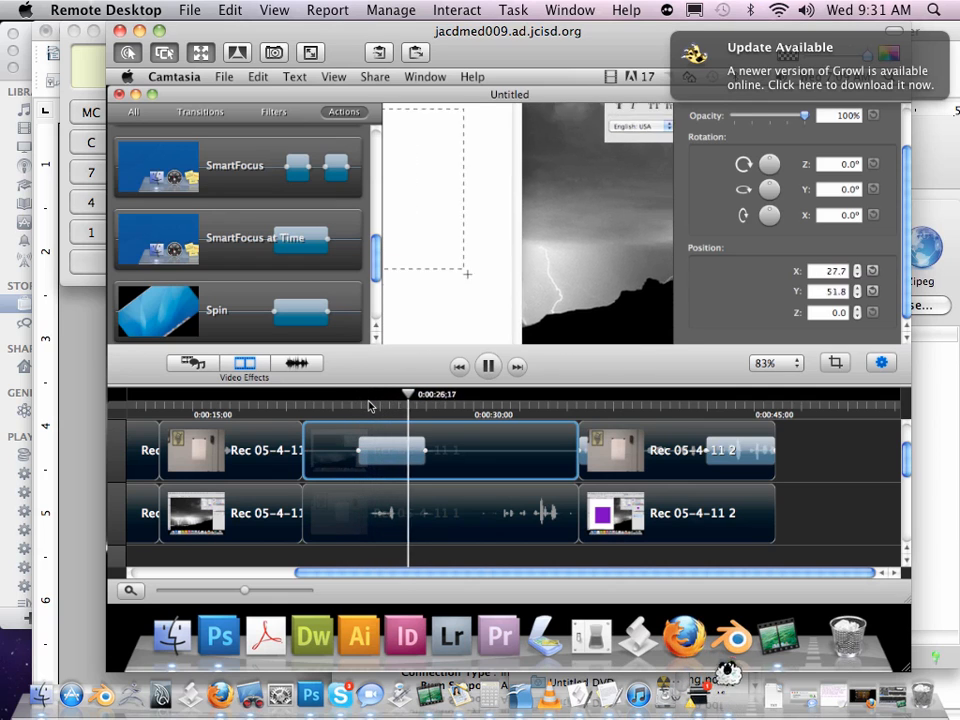
drag(378, 405, 359, 406)
Reset the screen clip's scale to 100% and its X and Y position to 0 at the action's start, 0:00:23;28.
scroll(820, 208, up, 3)
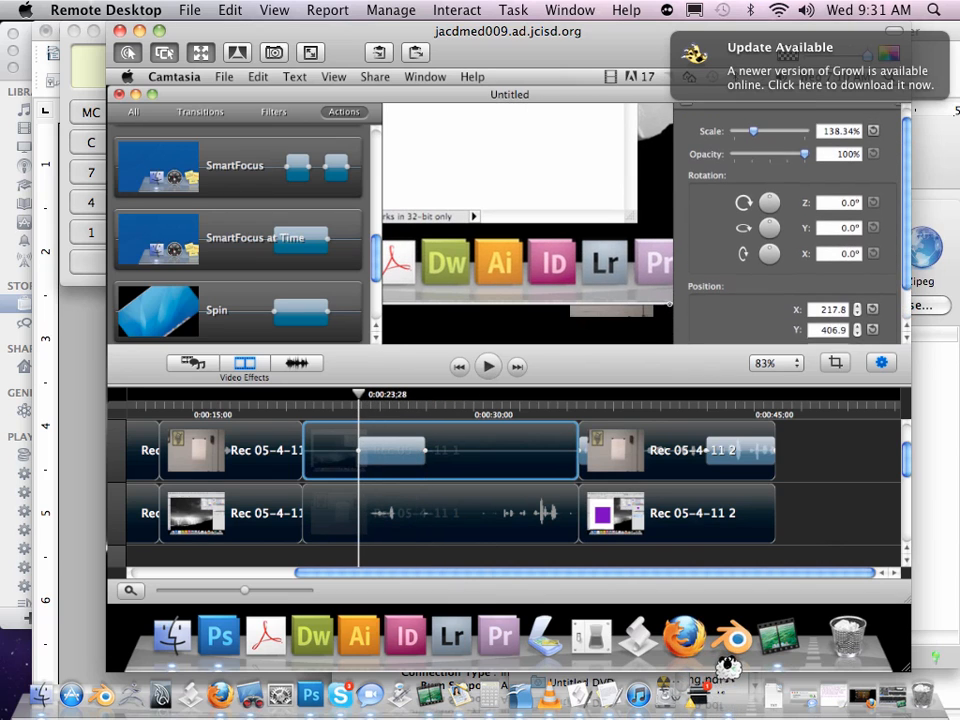
click(875, 146)
scroll(872, 260, down, 3)
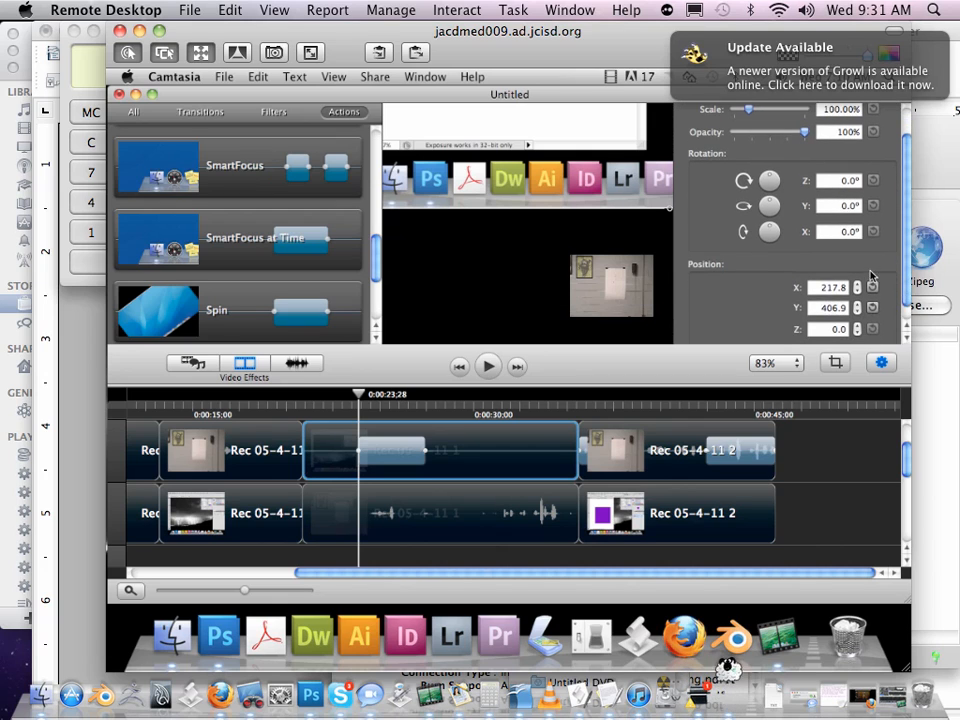
click(873, 270)
click(873, 291)
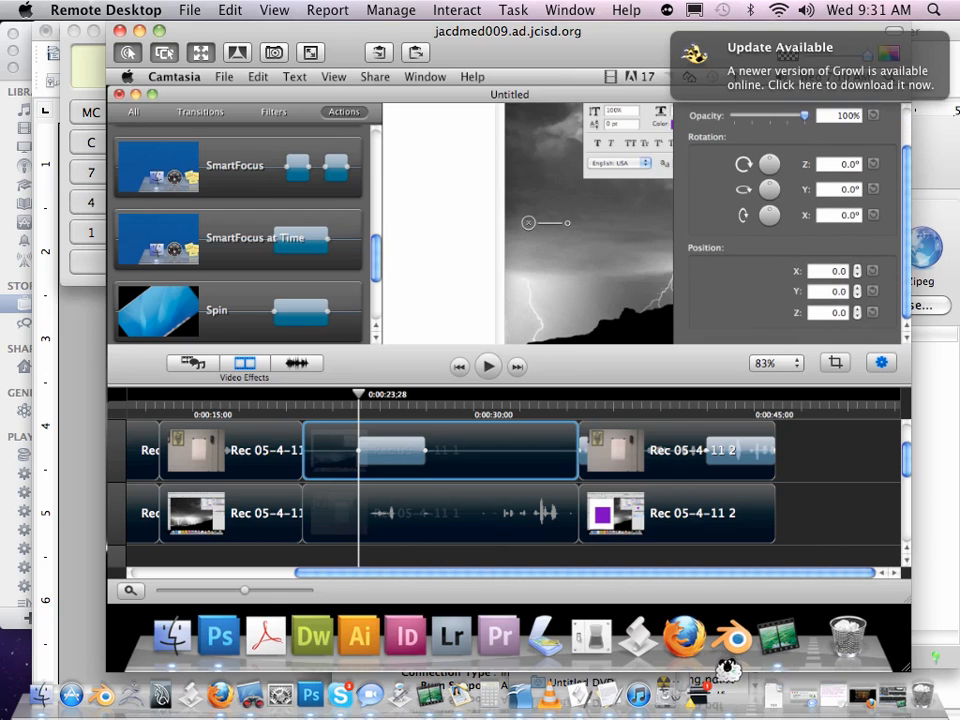
Delete the SmartFocus action from the upper Rec 05-4-11 1 screen clip and reset the clip's Y position to 0.
mouse_move(360, 397)
mouse_down()
mouse_move(429, 397)
mouse_move(328, 397)
mouse_move(357, 397)
mouse_up()
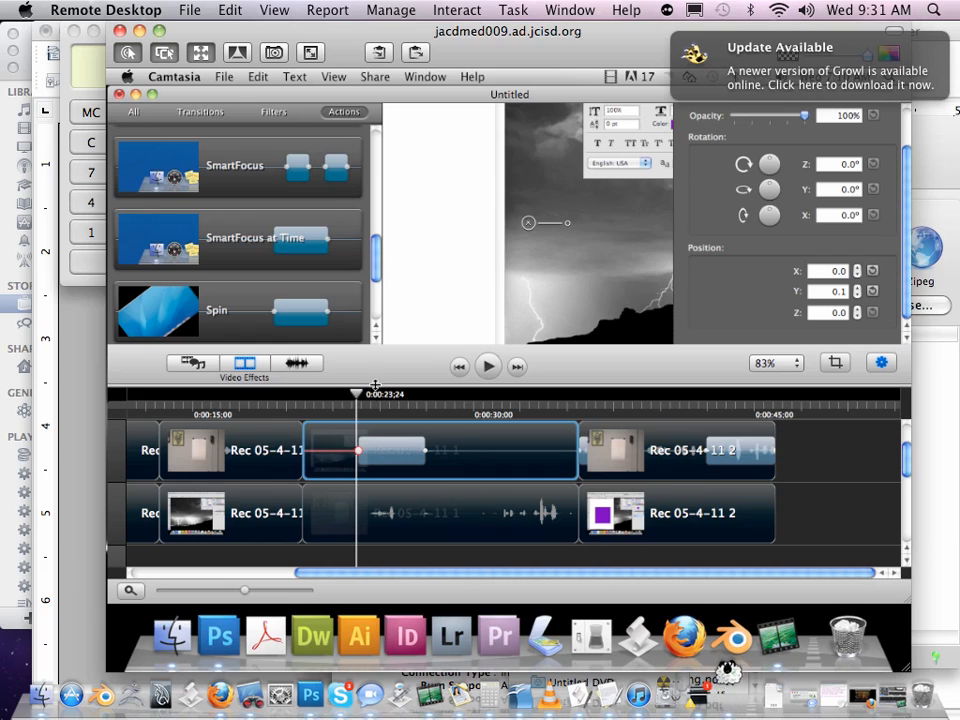
click(394, 448)
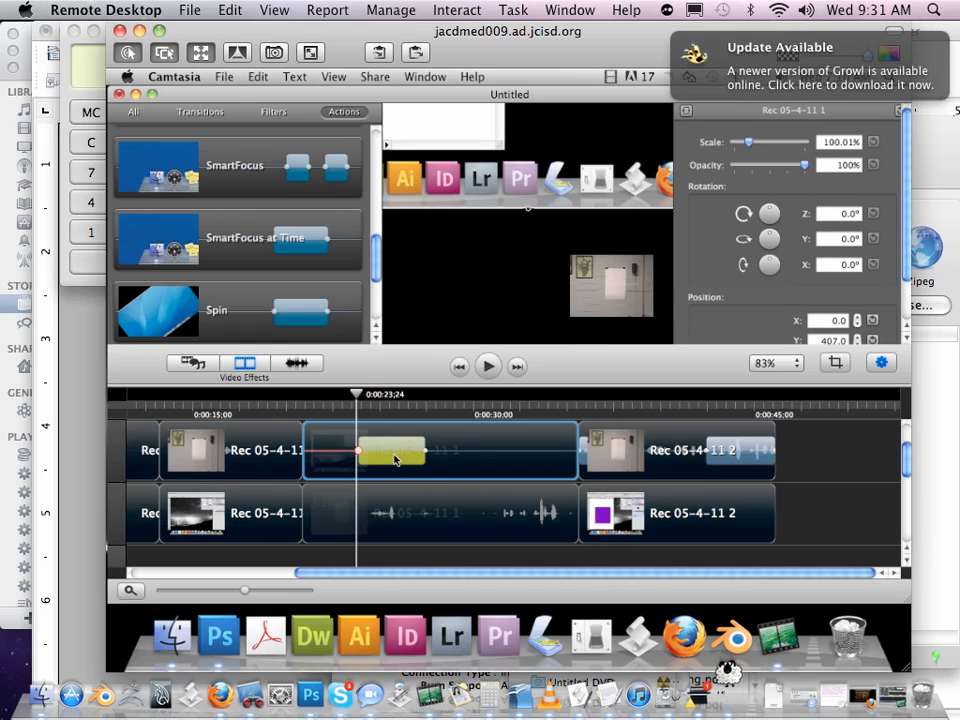
key(Delete)
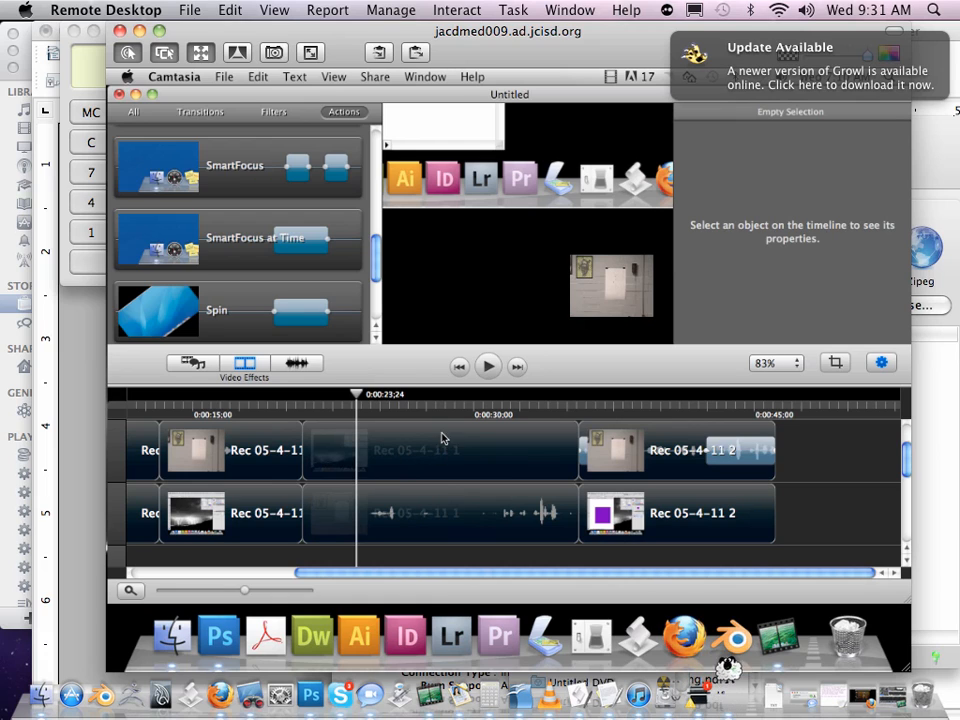
click(413, 445)
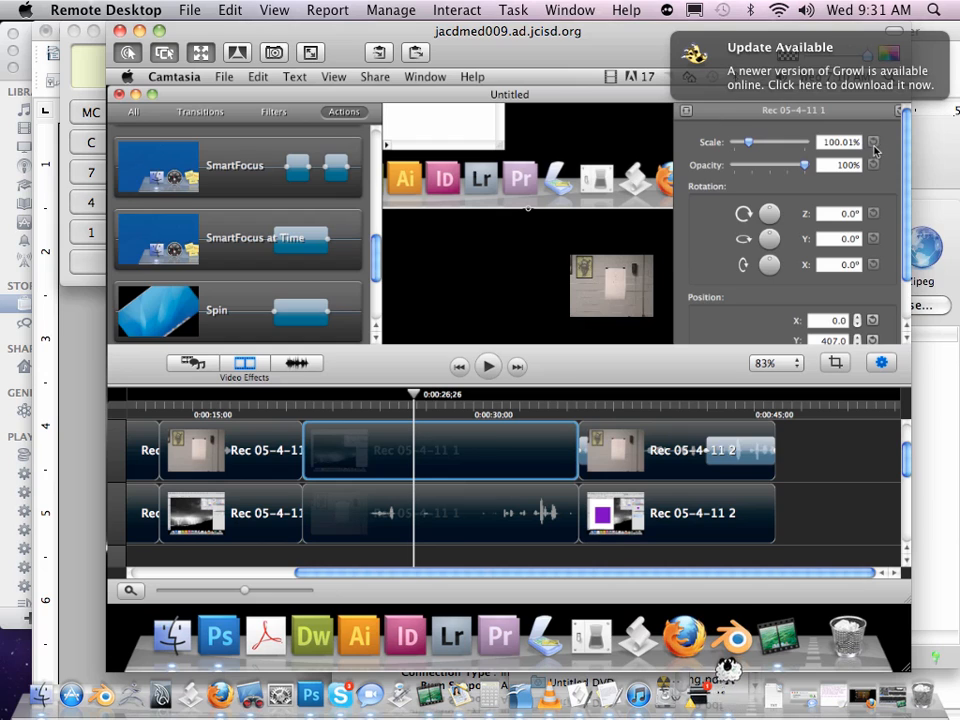
scroll(875, 298, down, 2)
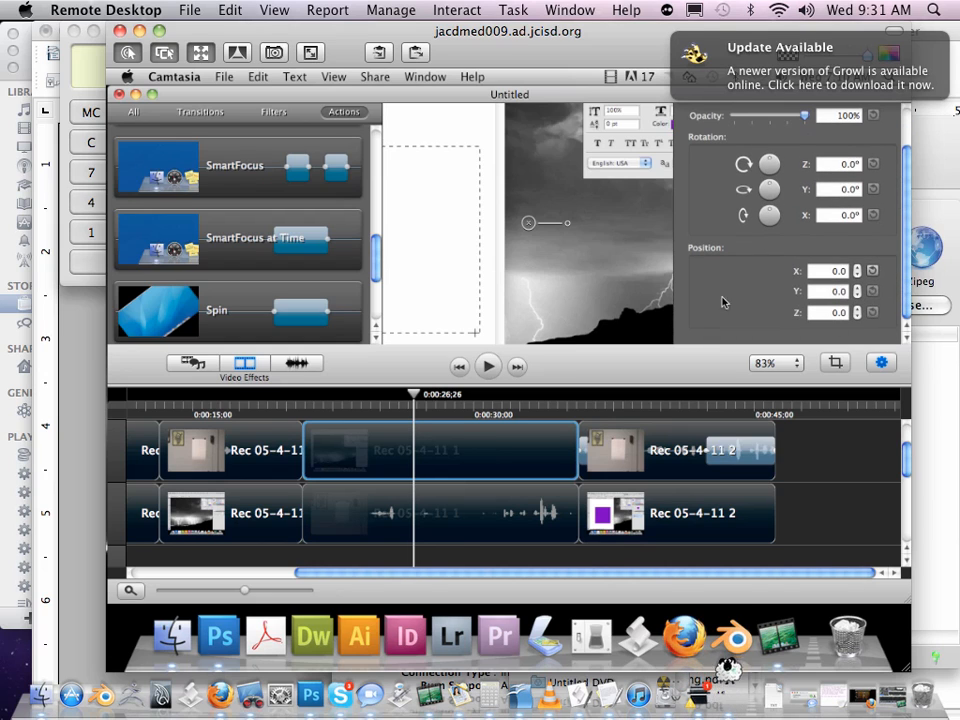
scroll(872, 313, up, 2)
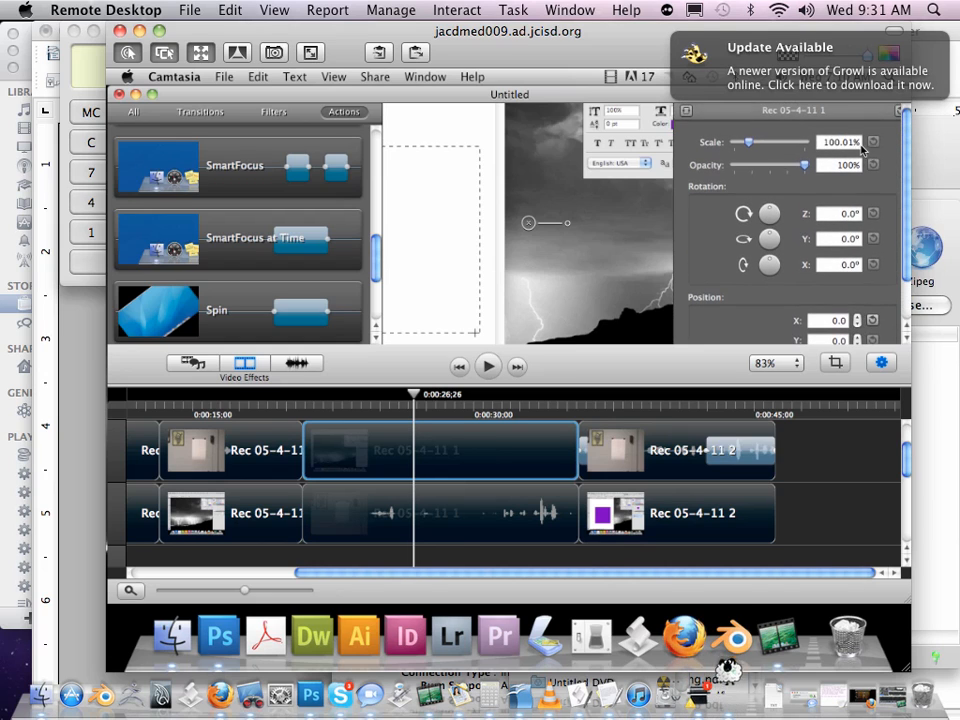
scroll(860, 210, down, 2)
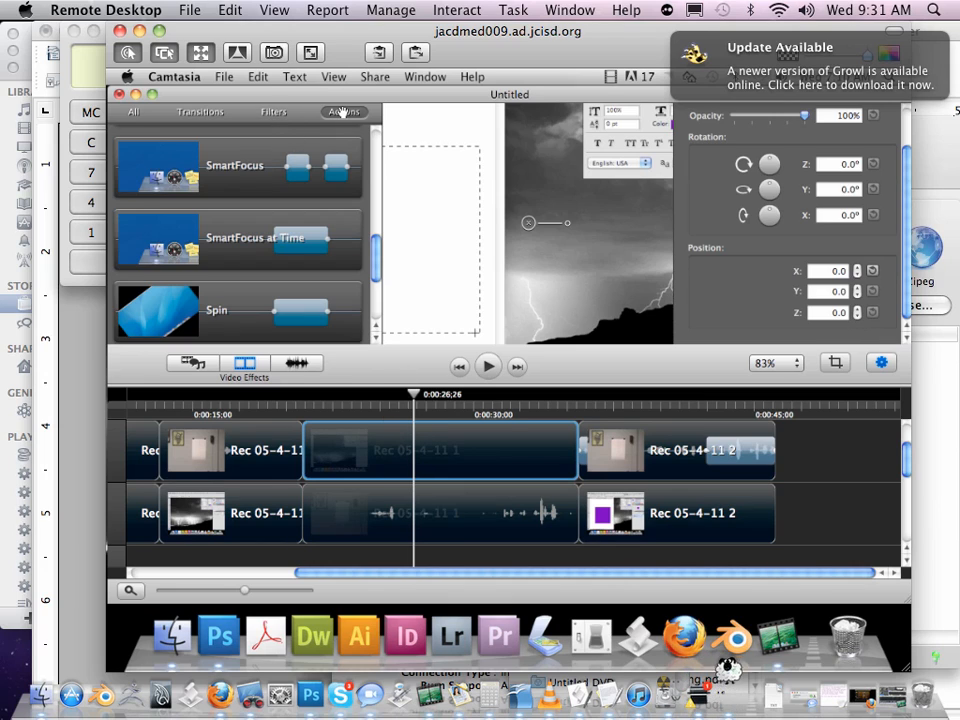
Look through the available video filters and apply Color Adjustment to the upper Rec 05-4-11 1 screen clip.
click(273, 111)
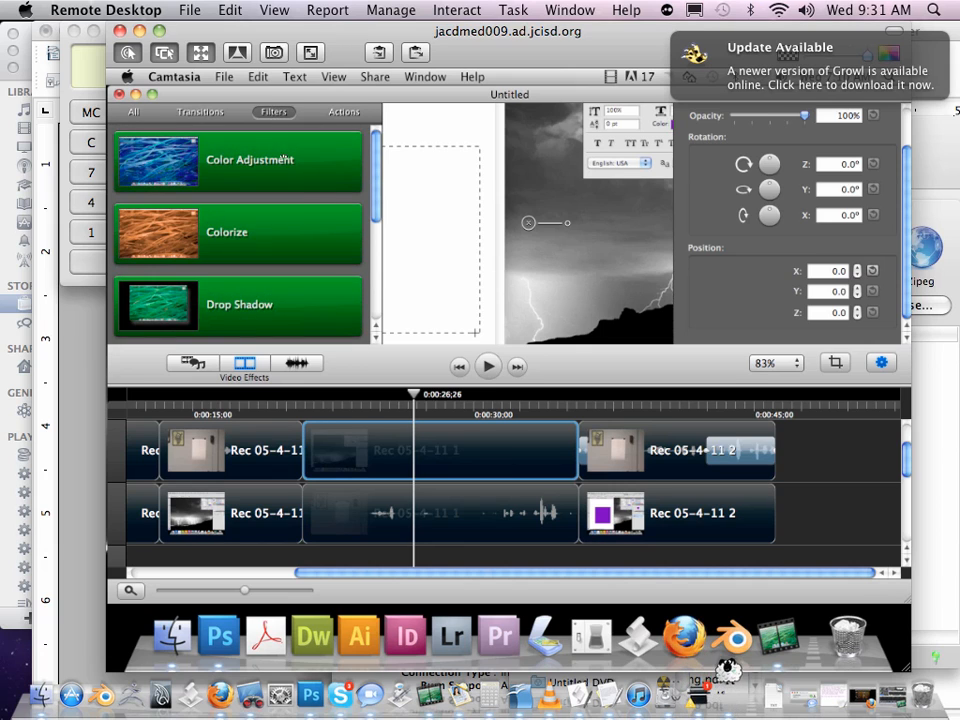
scroll(300, 211, down, 2)
scroll(300, 211, down, 3)
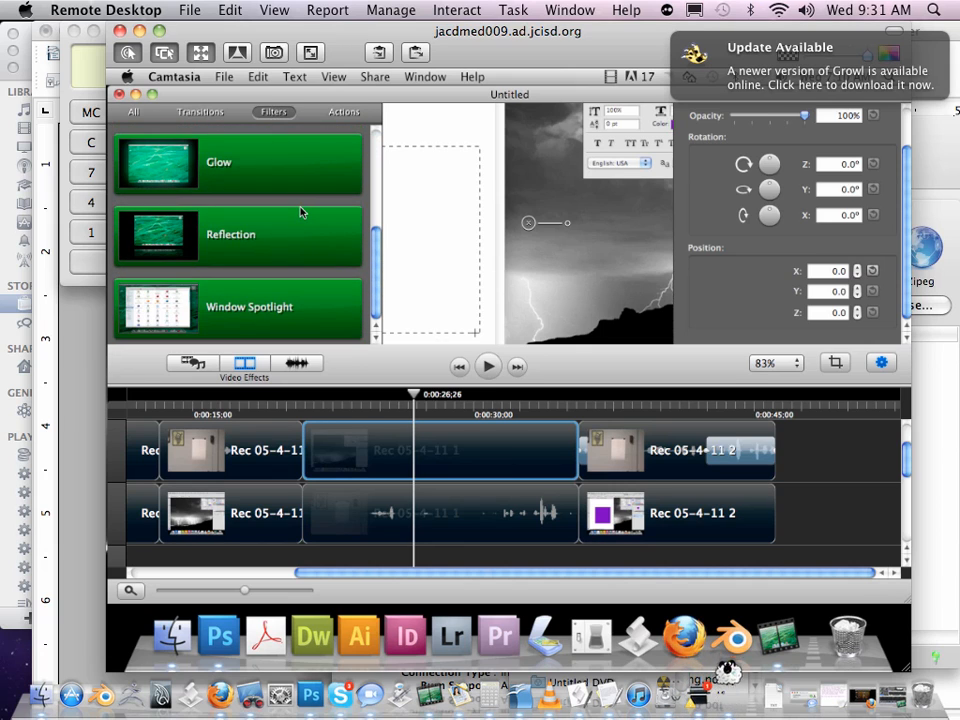
scroll(300, 211, up, 1)
scroll(300, 211, up, 2)
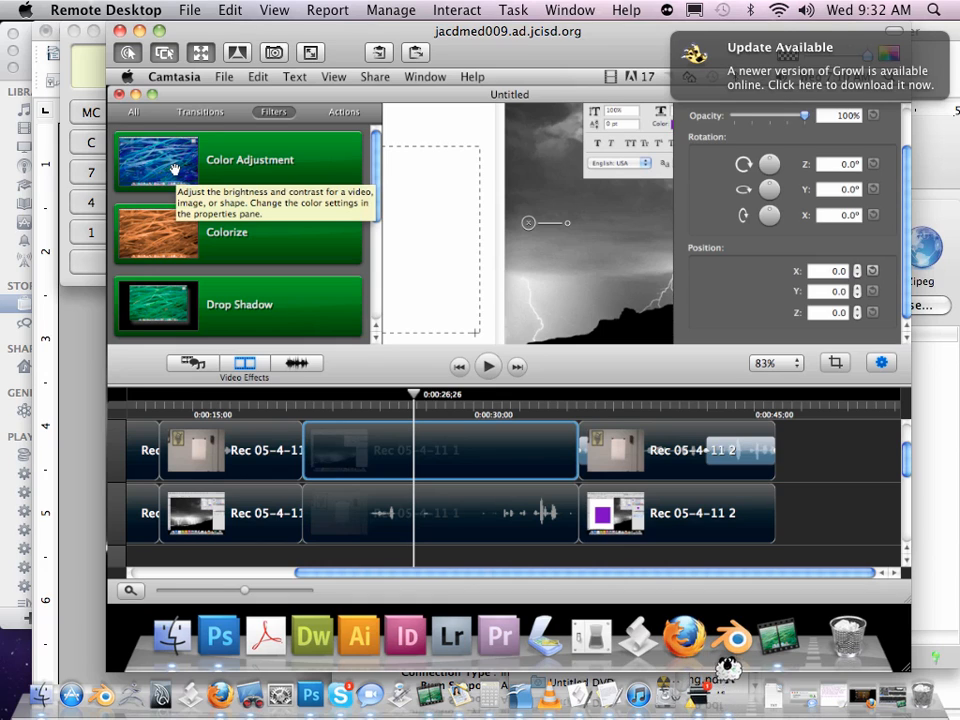
drag(175, 170, 421, 458)
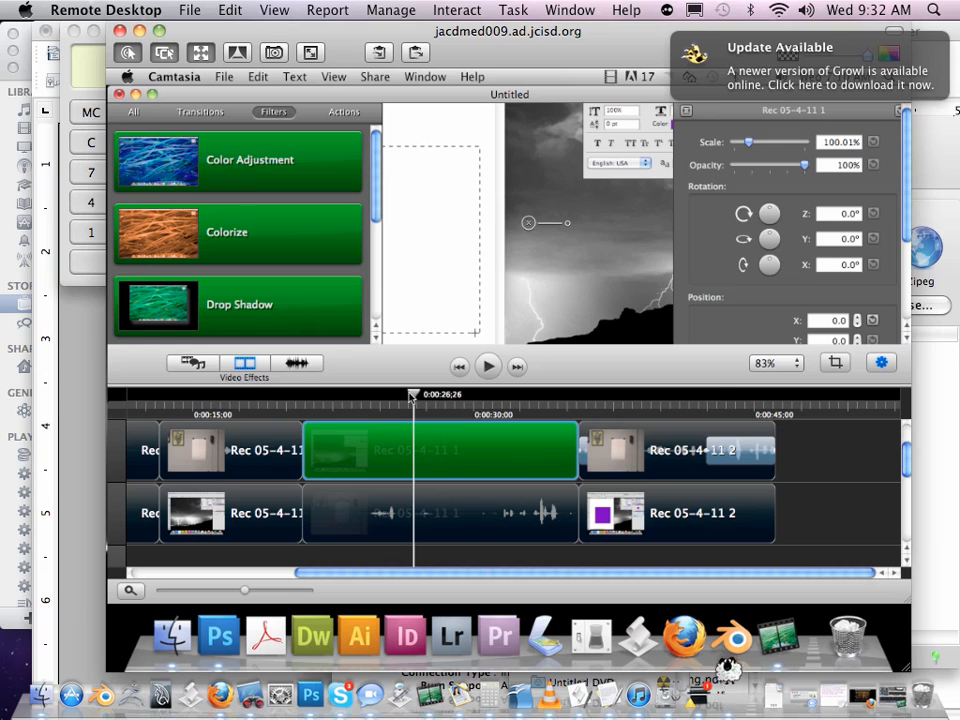
Set the screen clip's Color Adjustment to brightness +5 and contrast +100, testing darker brightness values and judging the lightning image at 0:00:21;22.
mouse_move(412, 404)
mouse_down()
mouse_move(356, 402)
mouse_move(439, 402)
mouse_move(374, 404)
mouse_move(405, 408)
mouse_up()
scroll(711, 282, down, 5)
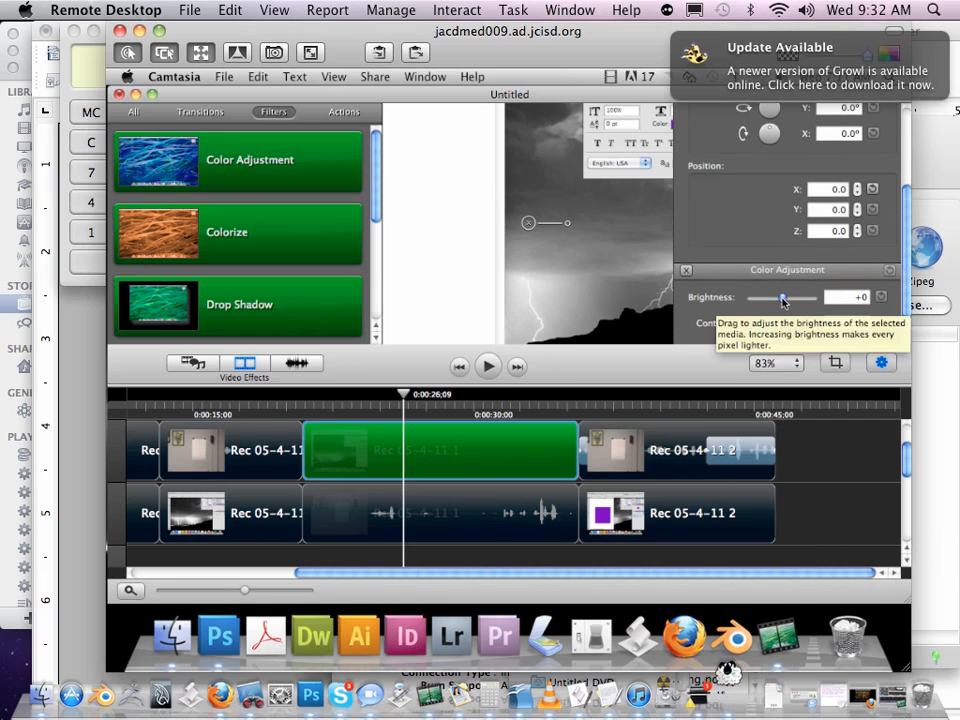
drag(783, 303, 782, 303)
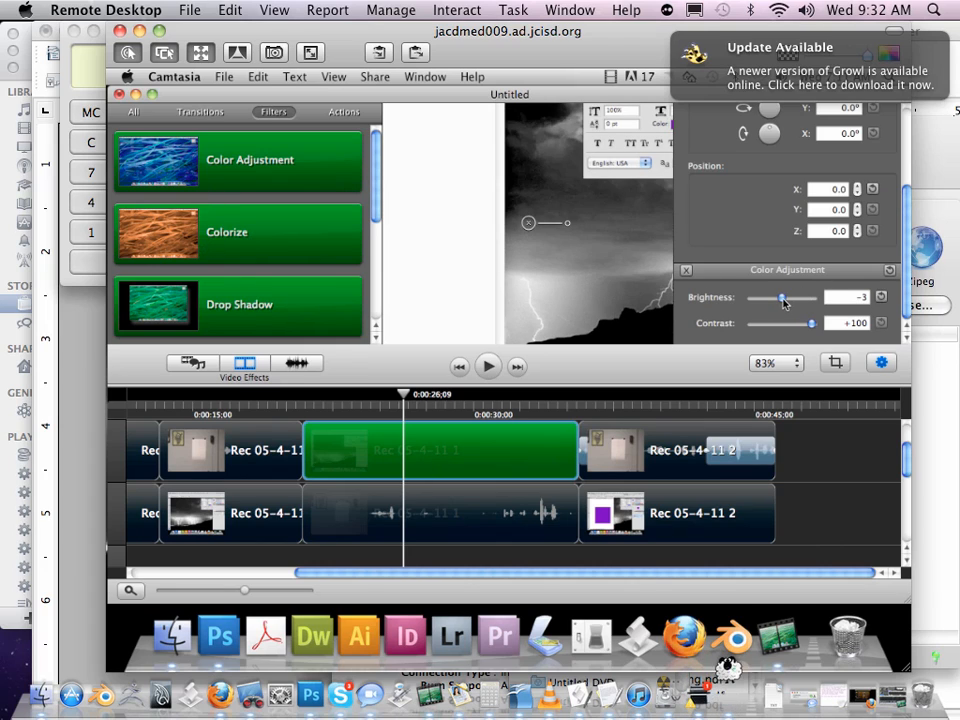
drag(783, 302, 778, 305)
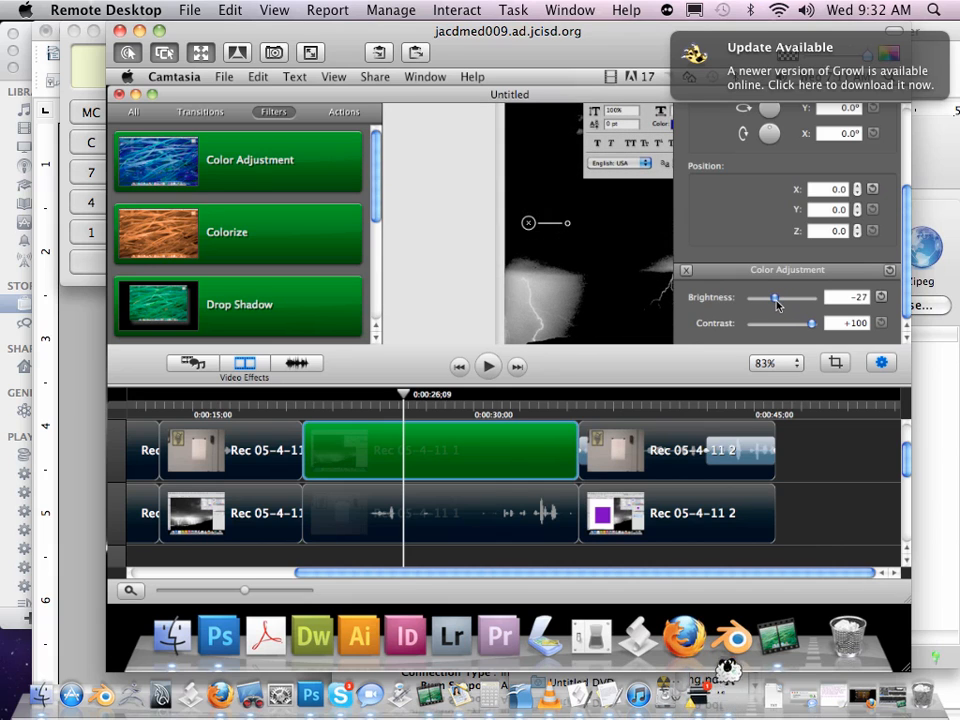
drag(395, 405, 315, 404)
drag(779, 305, 787, 303)
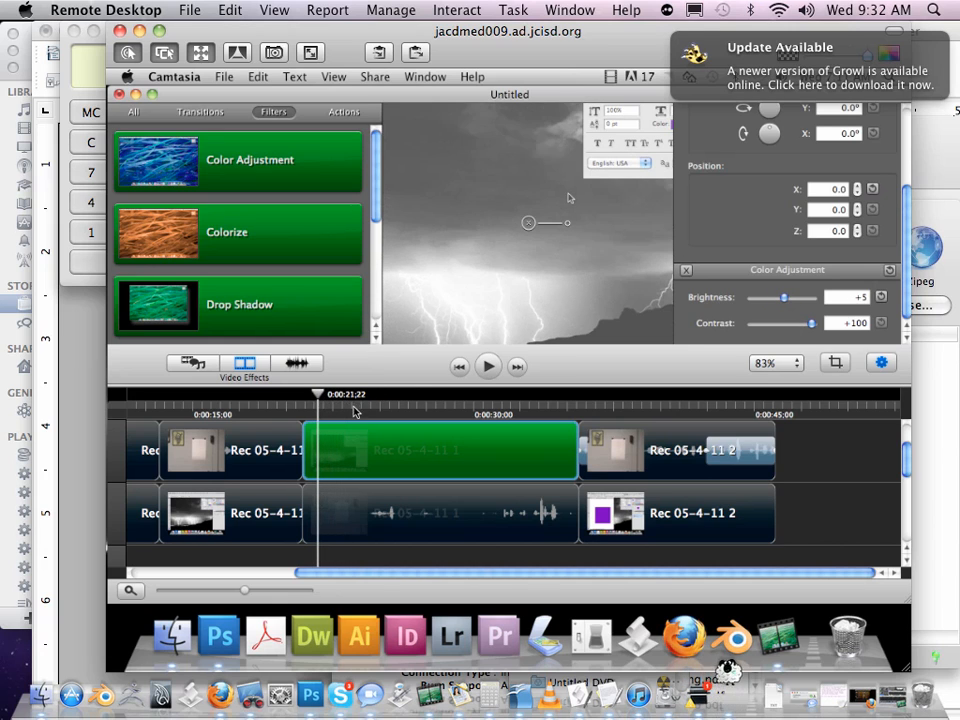
Remove the Color Adjustment filter from the upper Rec 05-4-11 1 screen clip and set the playhead to 0:00:23;10.
drag(318, 397, 452, 404)
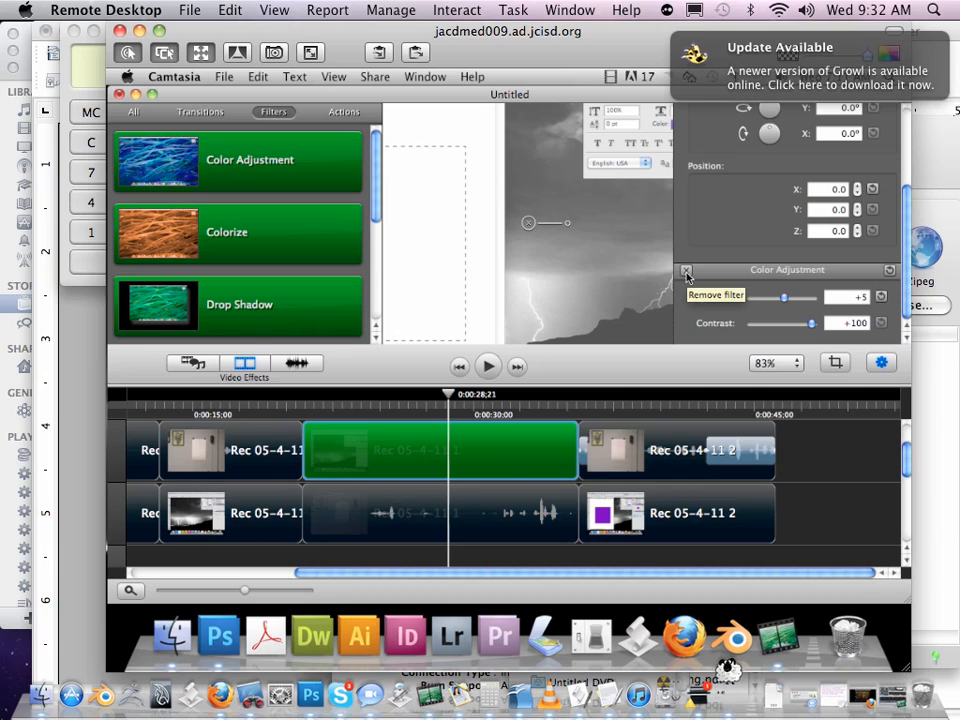
click(686, 270)
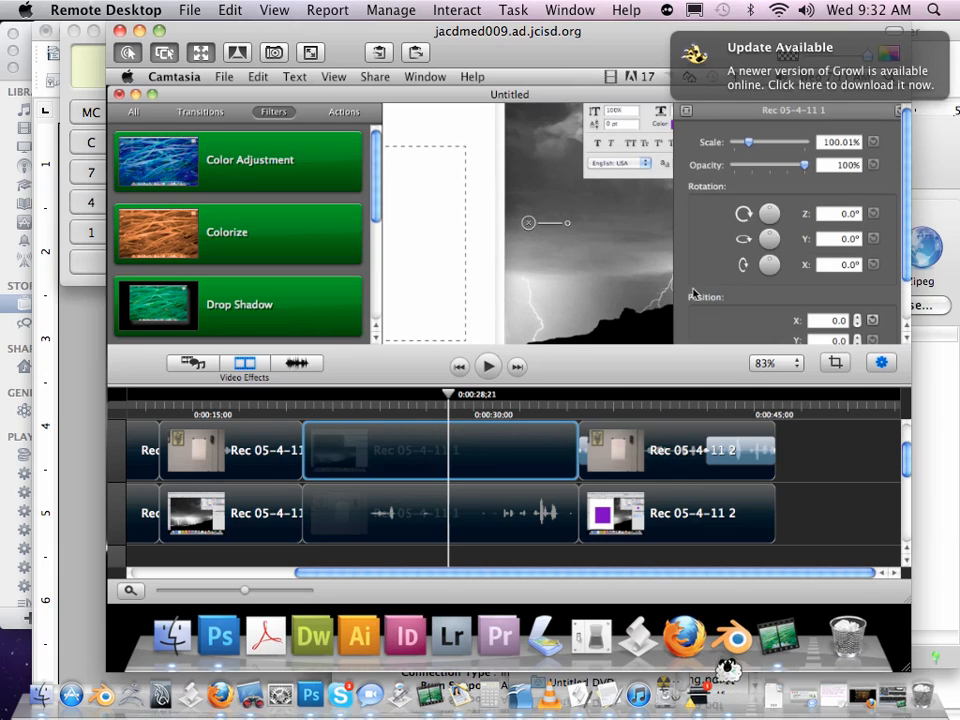
scroll(693, 293, down, 1)
scroll(553, 298, down, 10)
scroll(554, 299, up, 2)
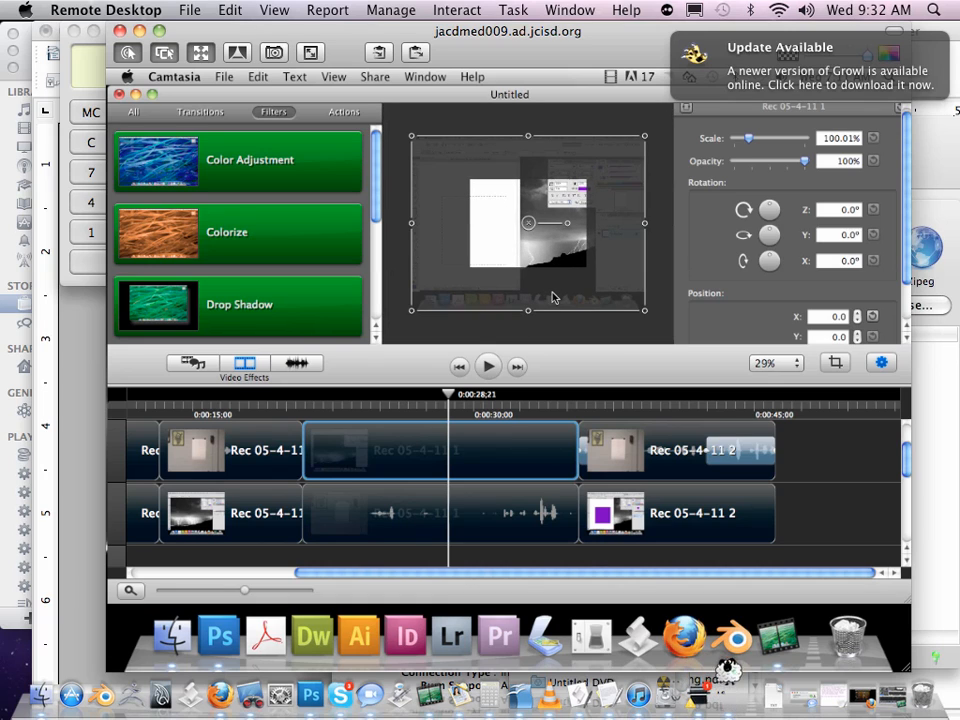
drag(447, 388, 347, 397)
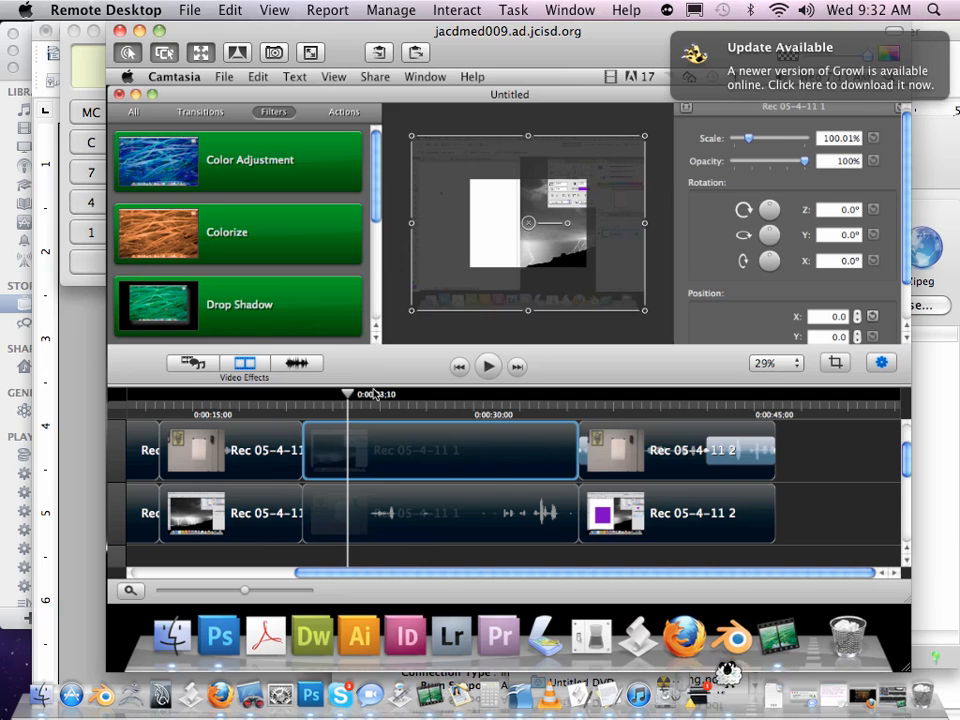
Look through the available video transitions and audio effects, and place the playhead at 0:00:15;16.
click(212, 114)
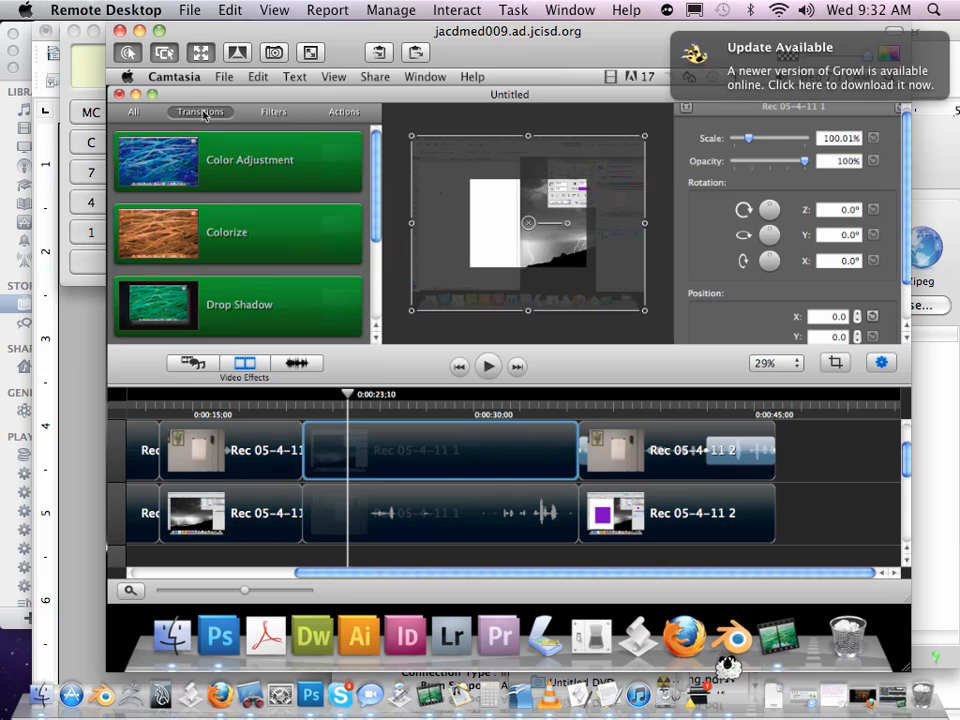
scroll(266, 245, down, 3)
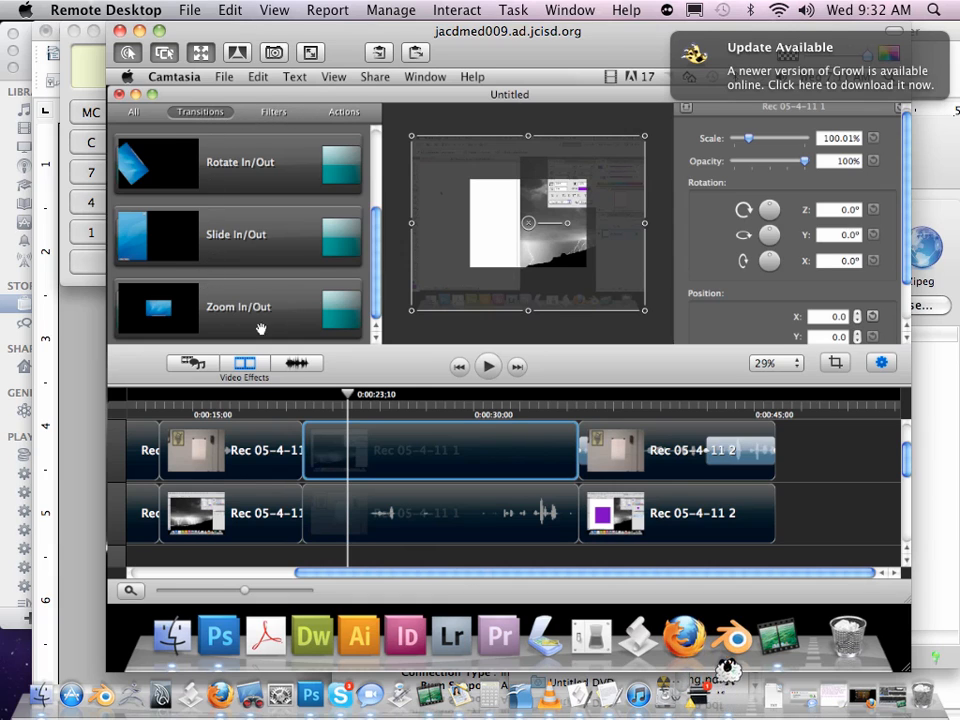
scroll(235, 295, up, 4)
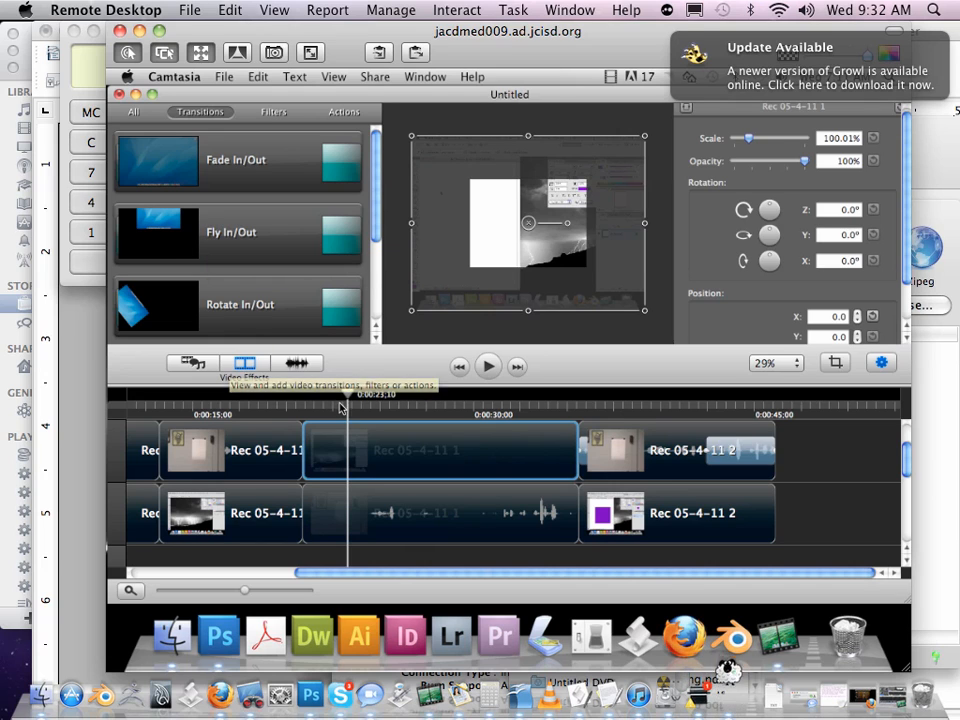
drag(341, 401, 256, 401)
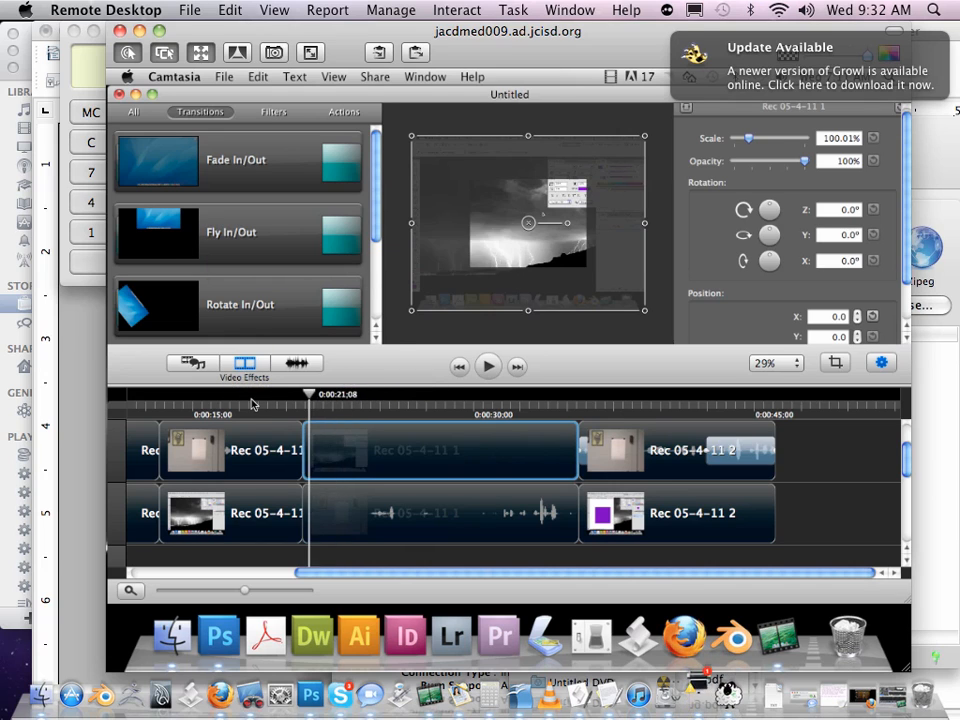
click(292, 366)
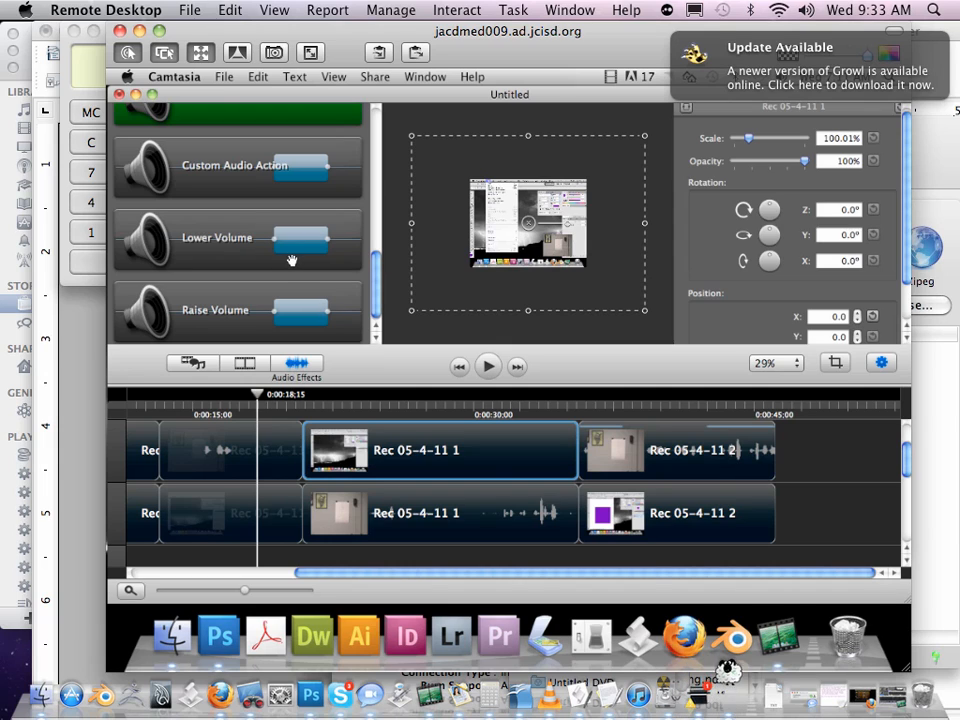
click(536, 258)
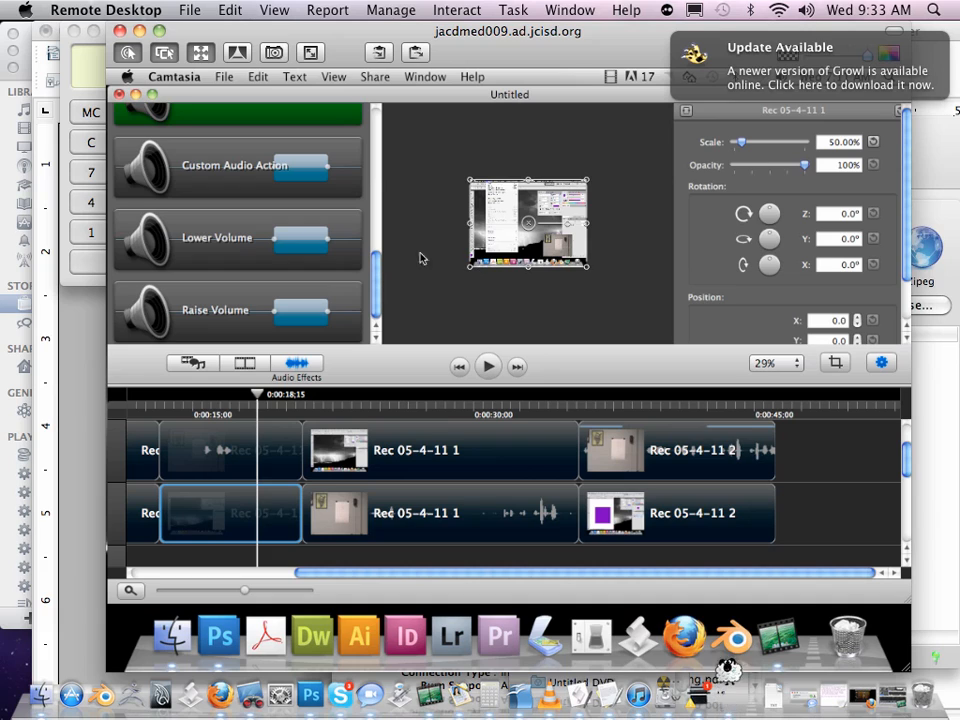
scroll(376, 270, up, 2)
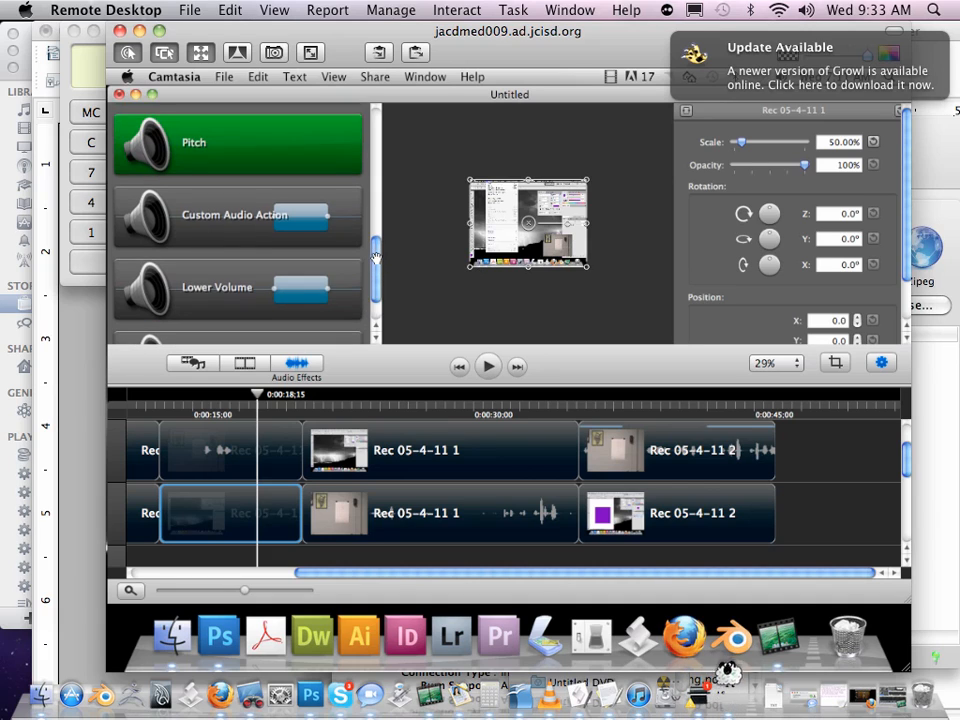
scroll(376, 275, down, 2)
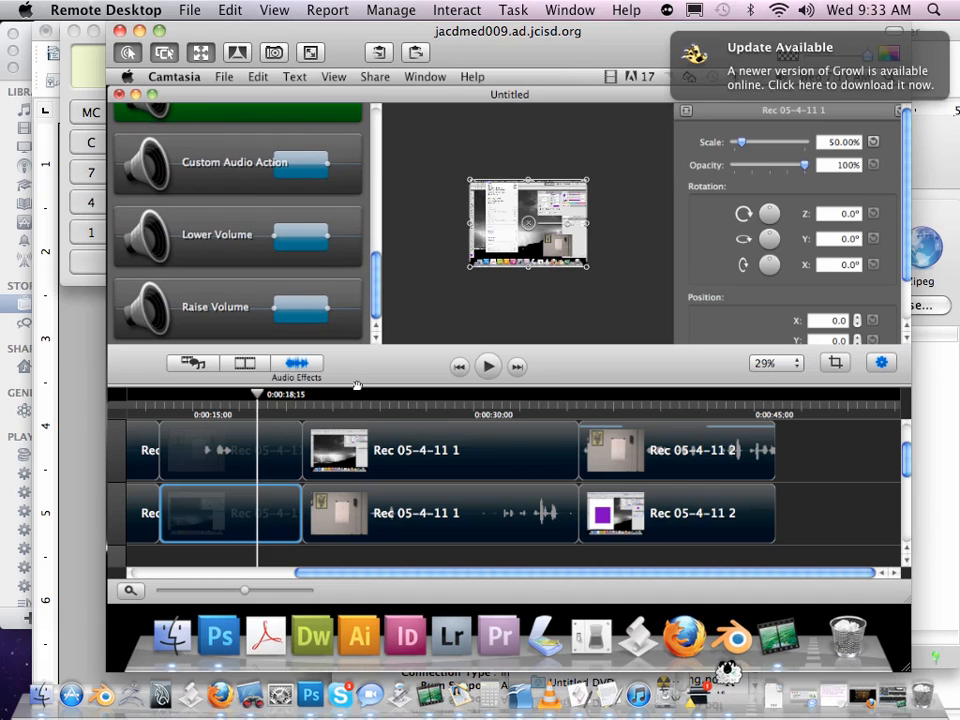
drag(258, 395, 208, 399)
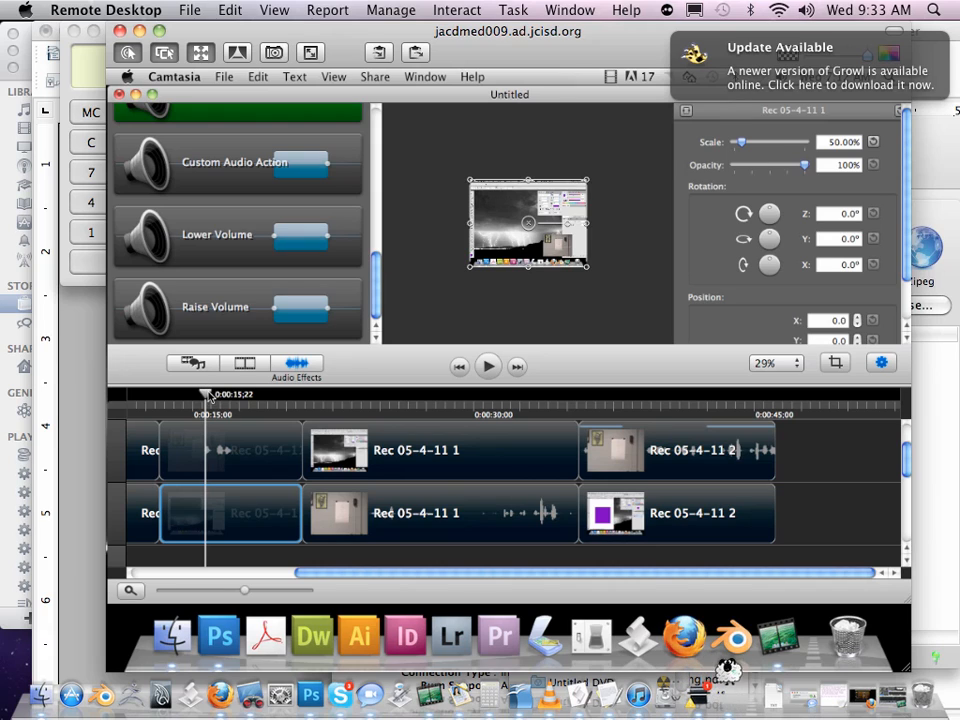
drag(207, 399, 203, 399)
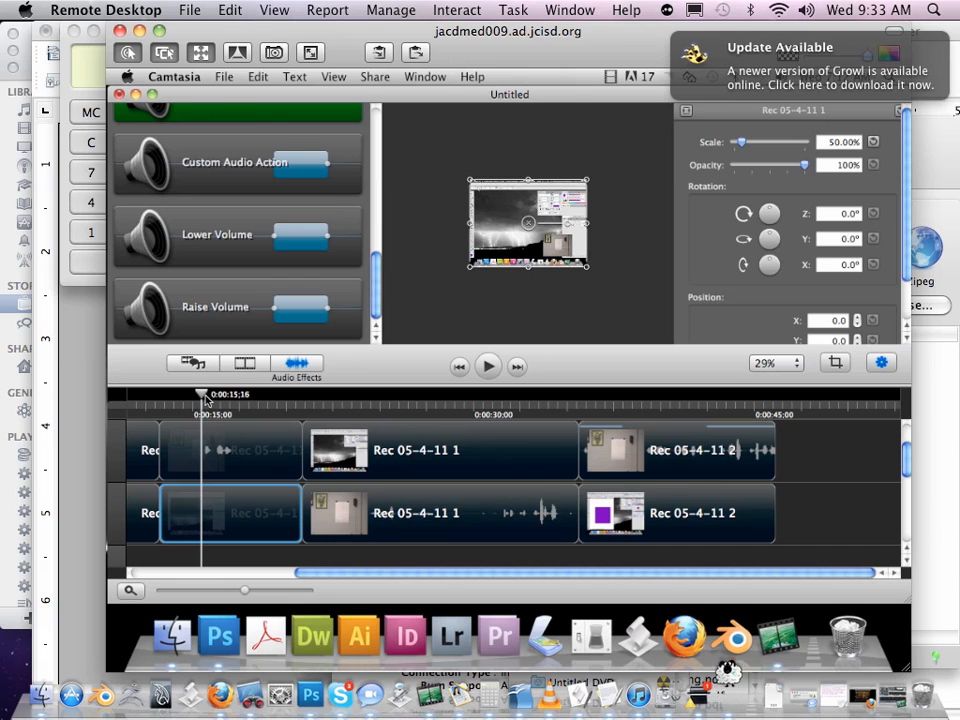
Apply Noise Reduction to the upper Rec 05-4-11 1 camera clip at 0:00:15;16, the lower Rec 05-4-11 1 camera clip and the upper Rec 05-4-11 2 clip.
scroll(345, 292, up, 5)
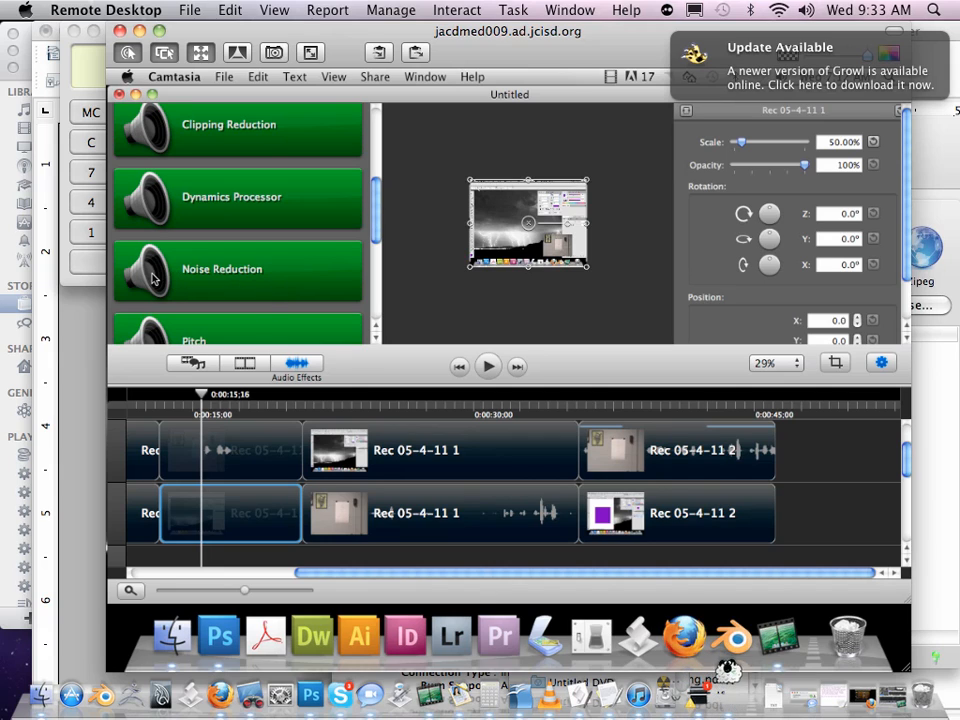
drag(153, 278, 203, 441)
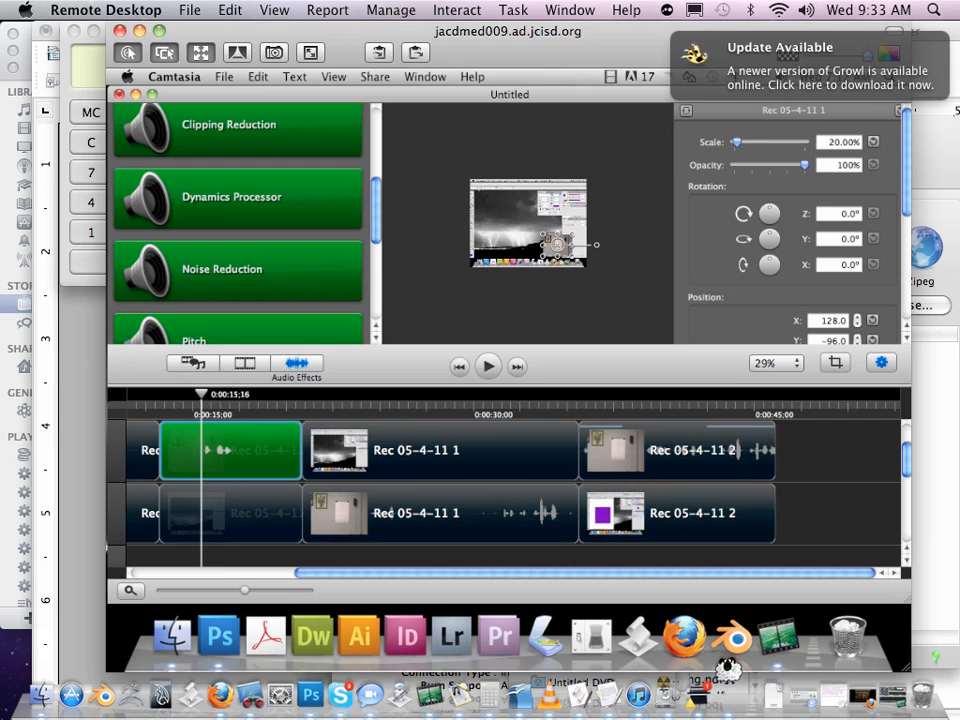
key(F9)
key(F9)
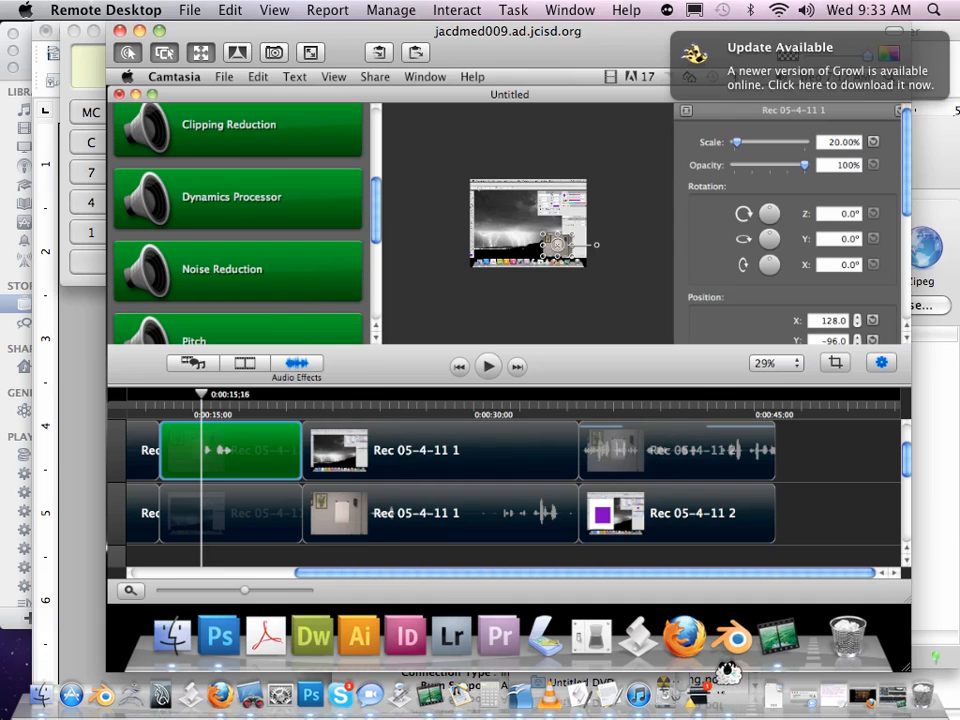
drag(171, 280, 356, 516)
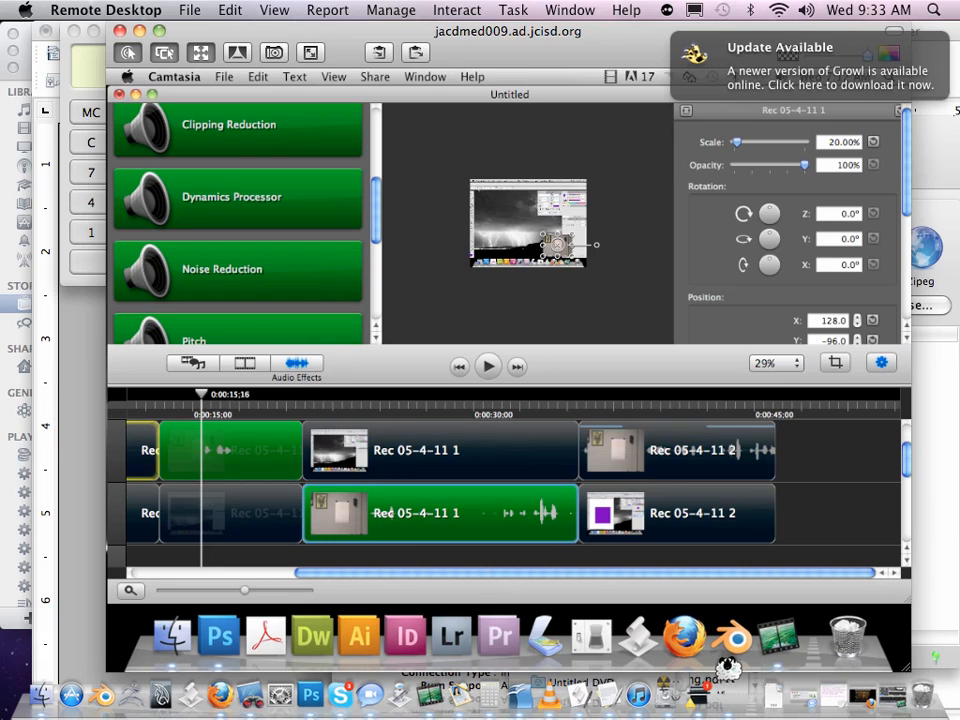
drag(187, 279, 624, 462)
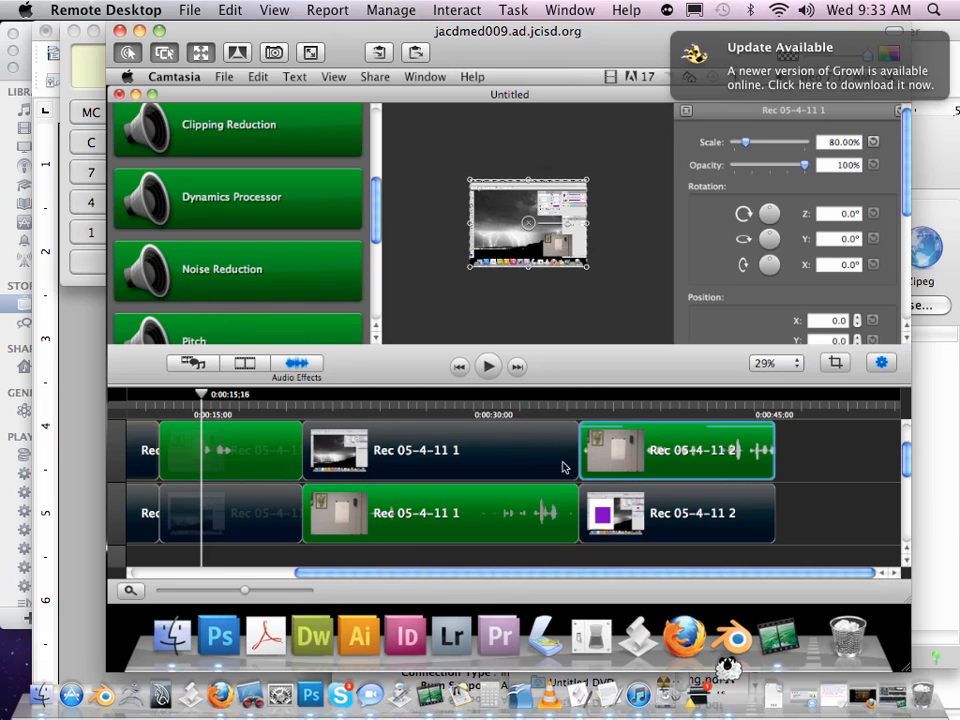
Set the Noise Reduction amount of the upper Rec 05-4-11 2 camera clip to 21.
drag(471, 573, 444, 578)
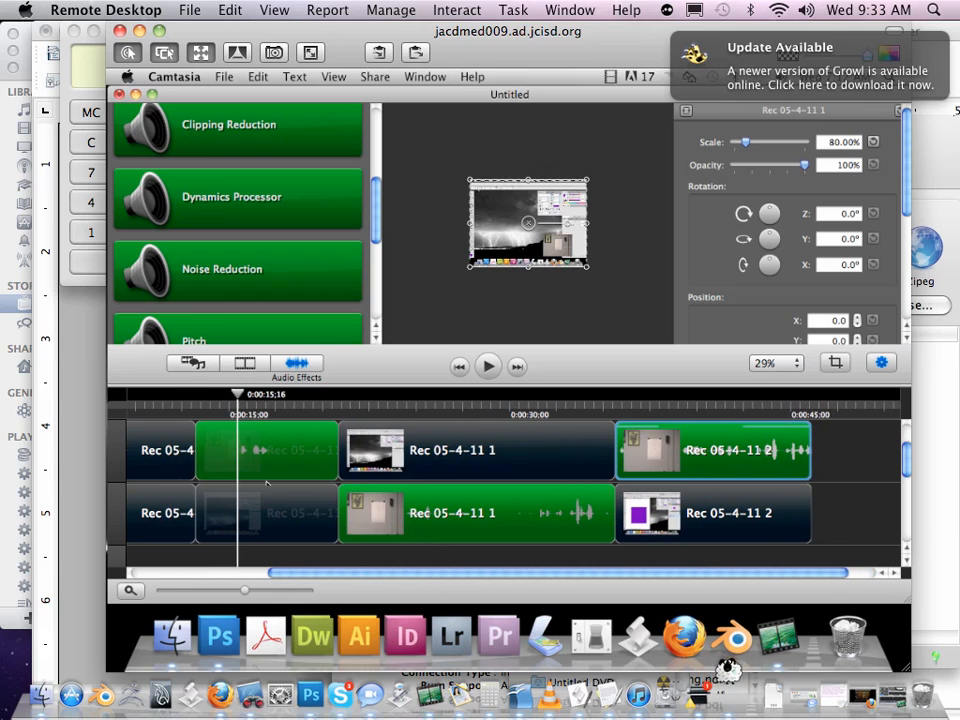
drag(347, 574, 320, 574)
scroll(860, 287, down, 5)
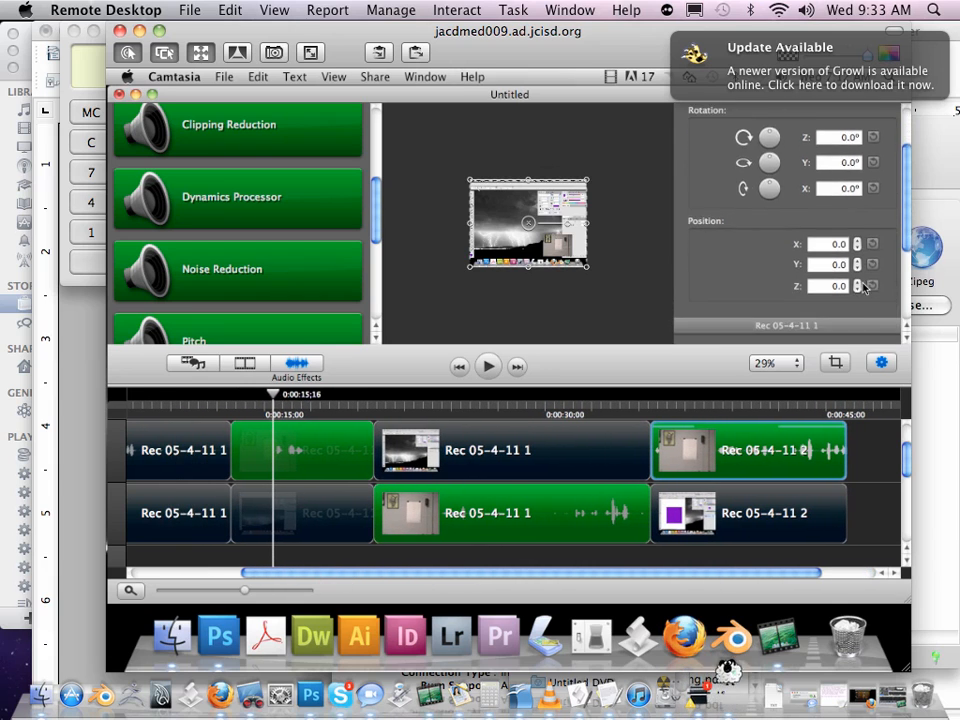
scroll(860, 287, down, 4)
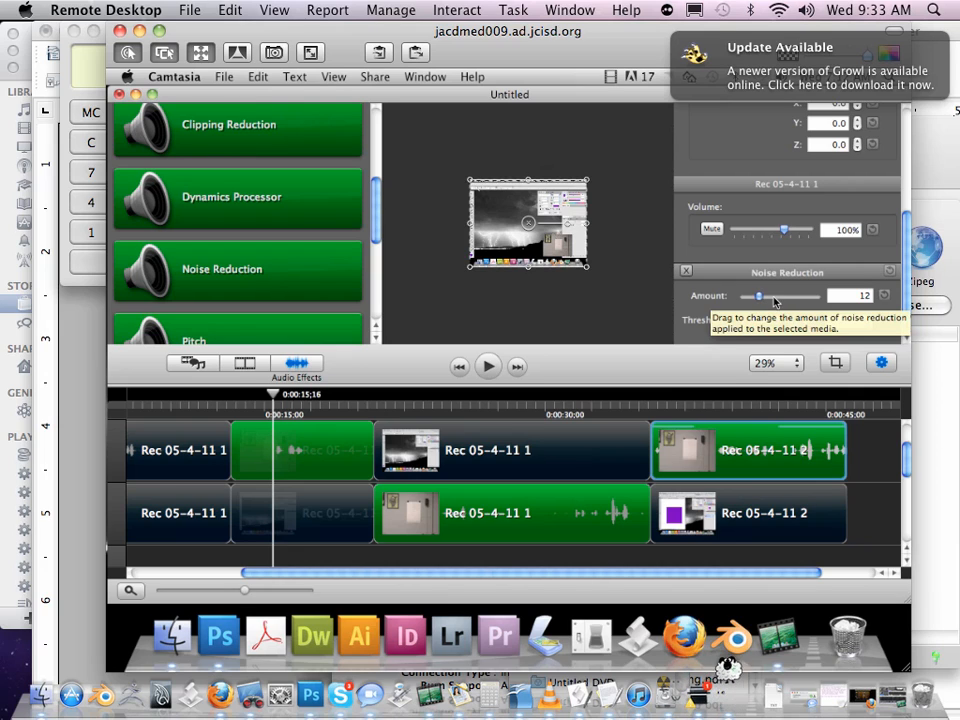
double_click(850, 296)
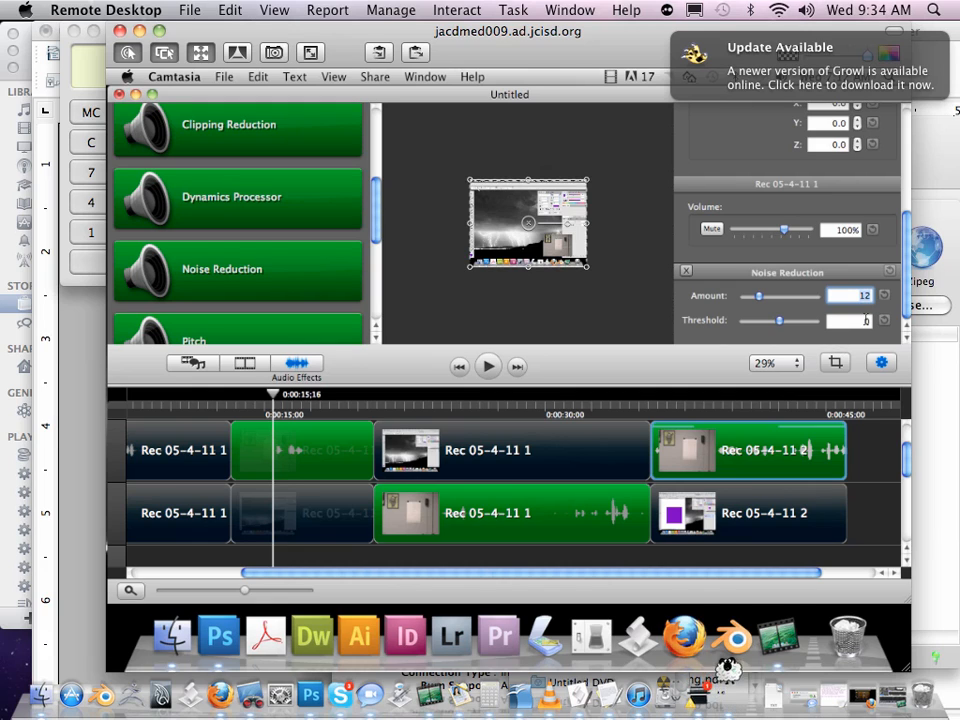
drag(762, 299, 776, 301)
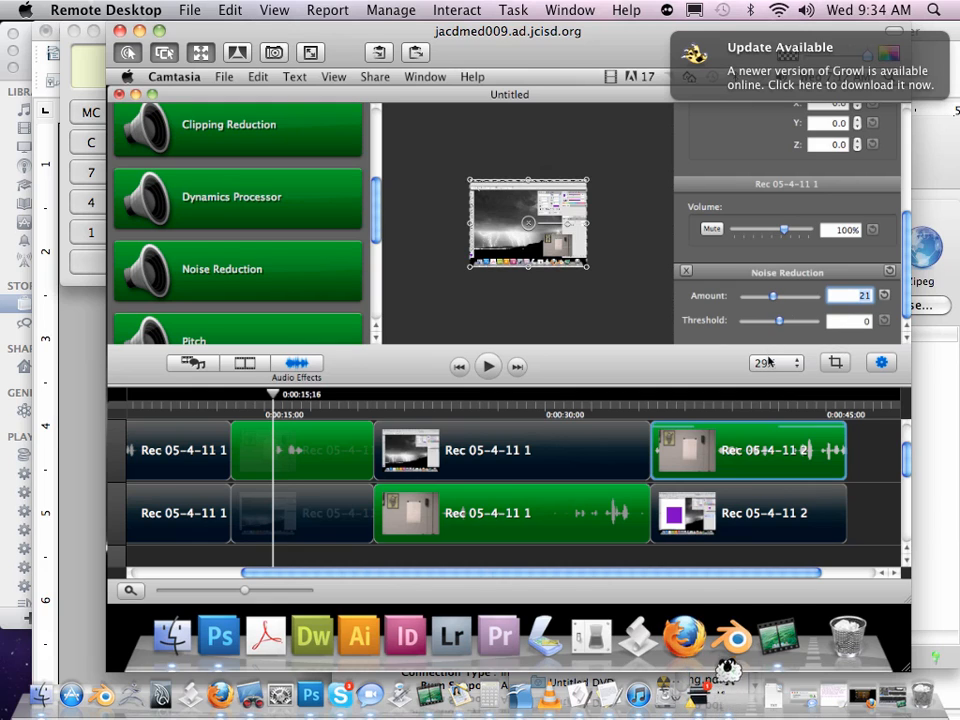
Try a Noise Reduction amount of 21 on the lower Rec 05-4-11 1 camera clip and remove the filter from that clip.
click(518, 500)
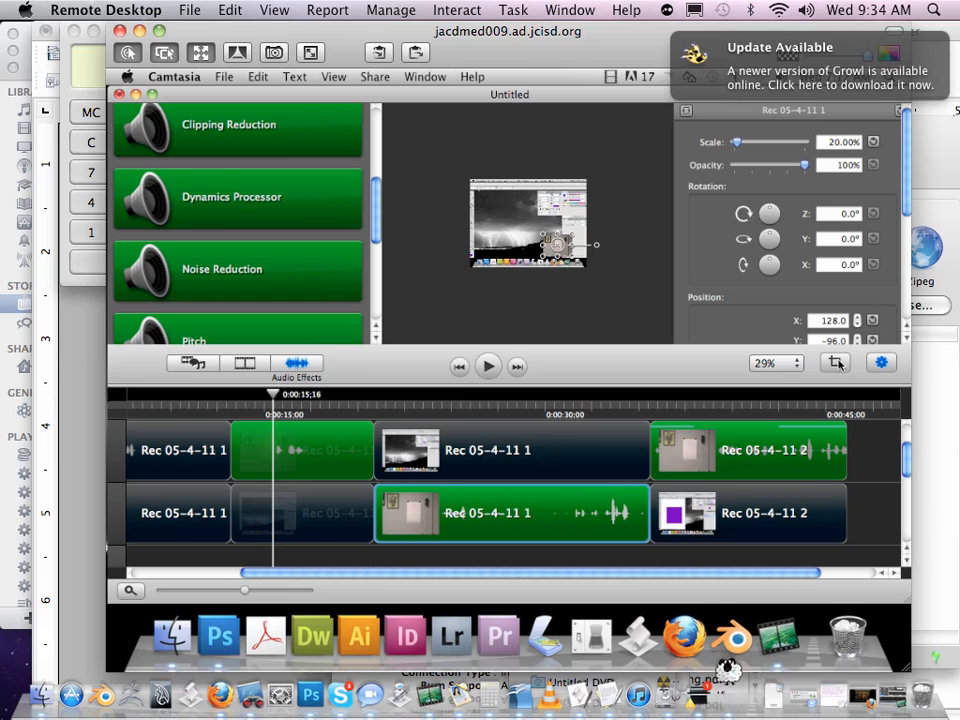
scroll(800, 260, down, 5)
click(855, 296)
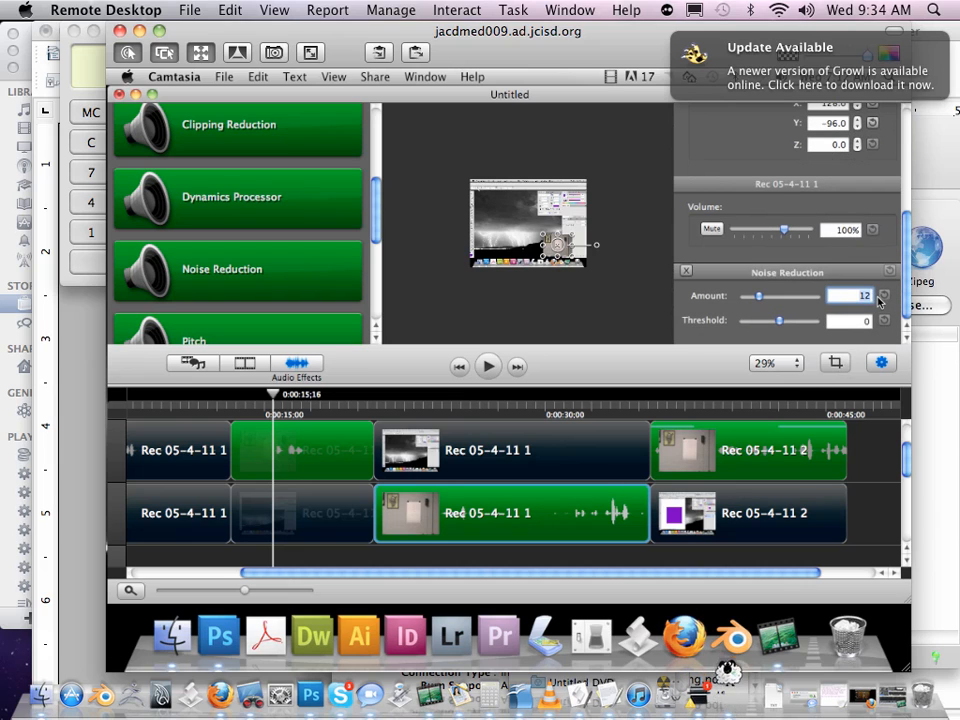
text(21)
click(686, 274)
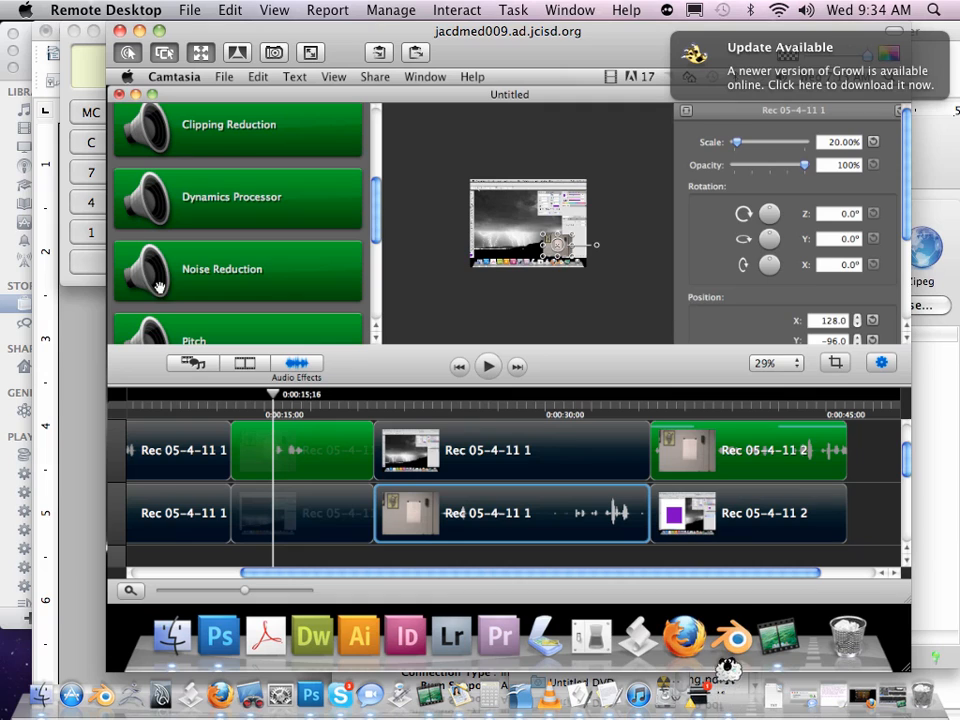
Review the media, video effects and audio effects collections, reading the audio effects down to Raise Volume, and move the playhead to 0:00:14;29.
scroll(160, 280, up, 5)
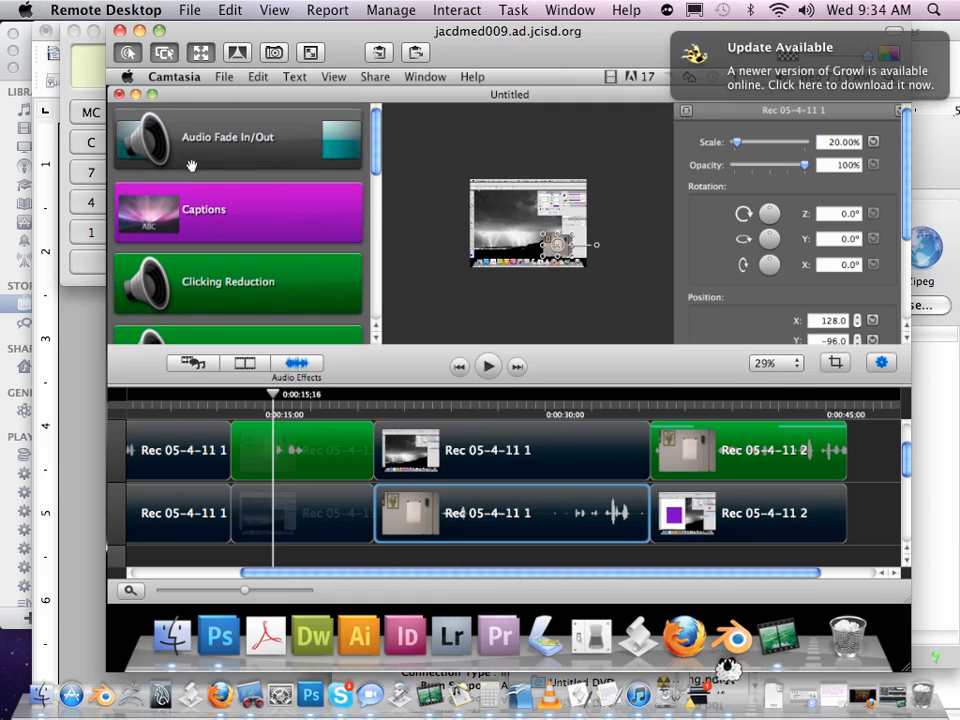
scroll(190, 165, down, 2)
click(245, 362)
click(305, 366)
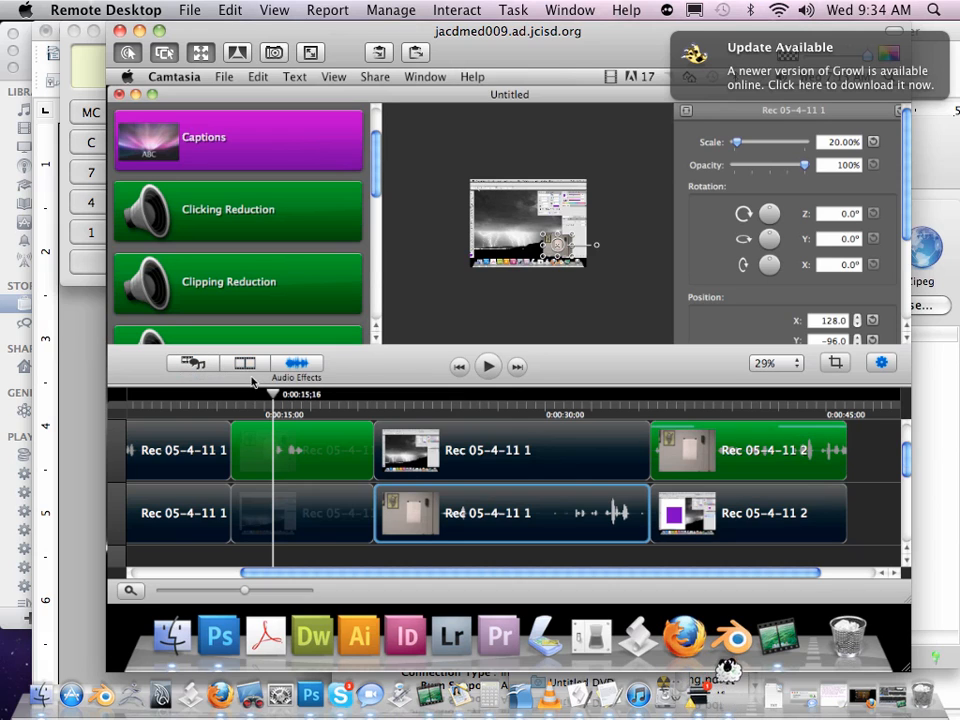
click(195, 364)
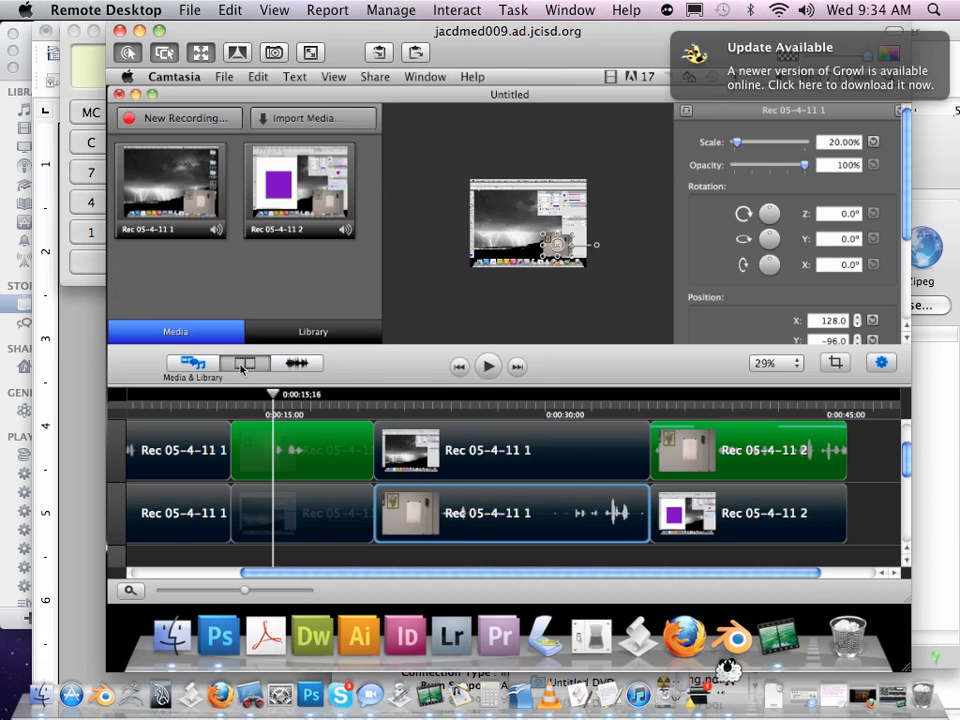
click(245, 363)
click(295, 364)
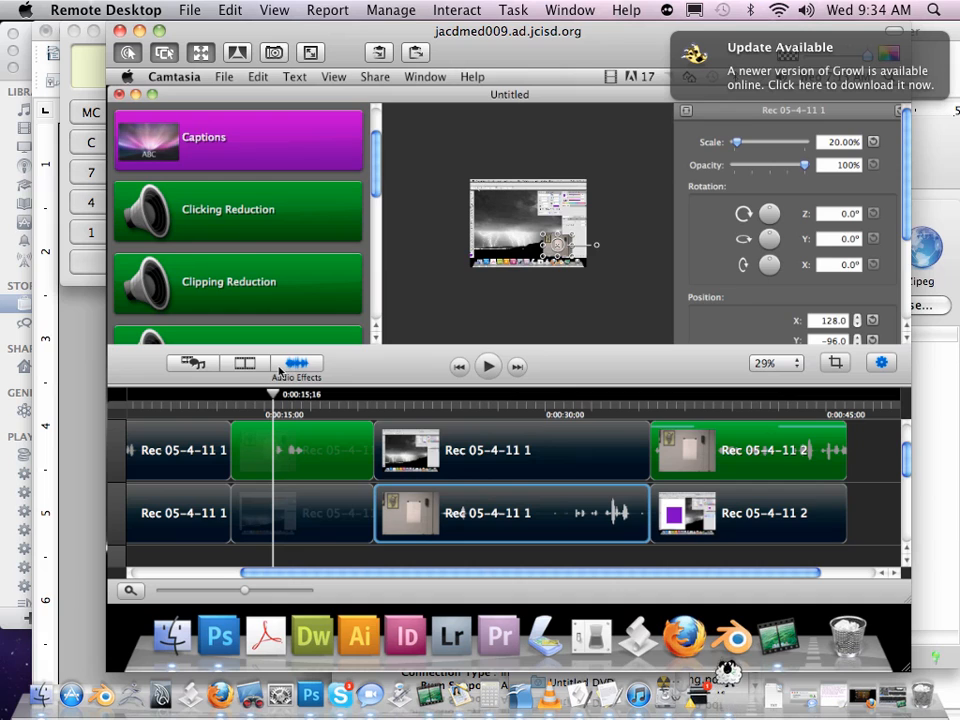
scroll(233, 320, down, 3)
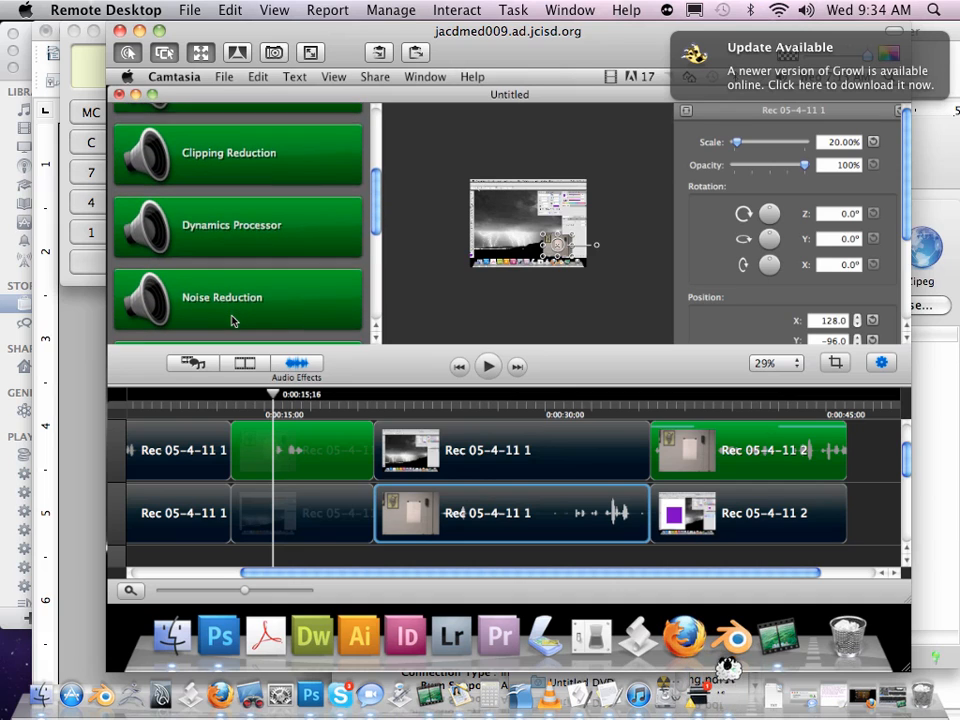
scroll(232, 320, down, 3)
scroll(250, 320, down, 2)
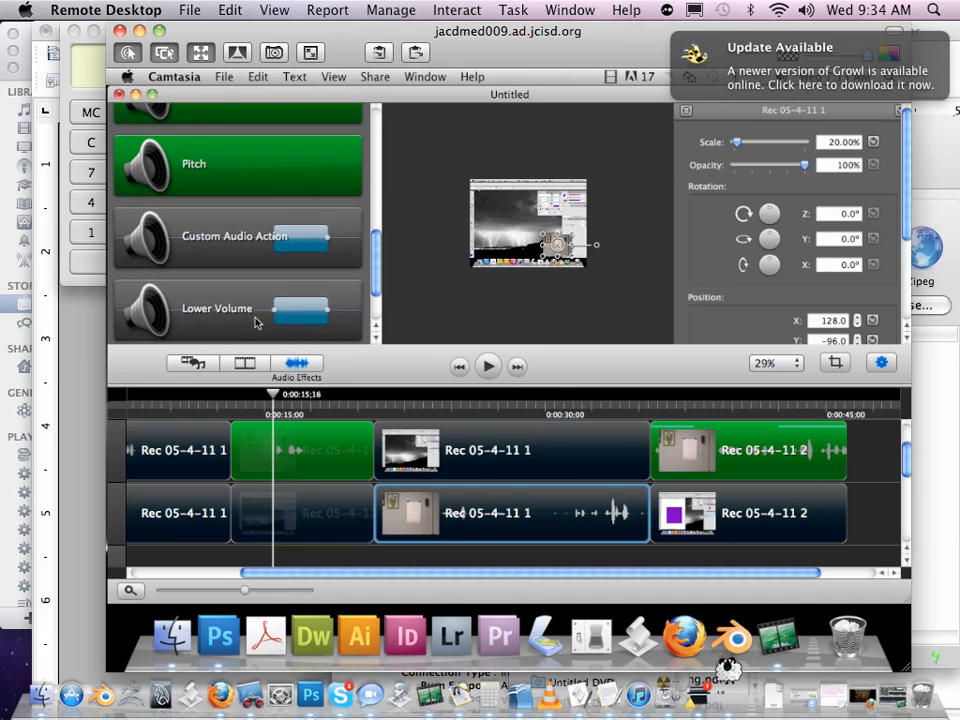
scroll(255, 322, down, 2)
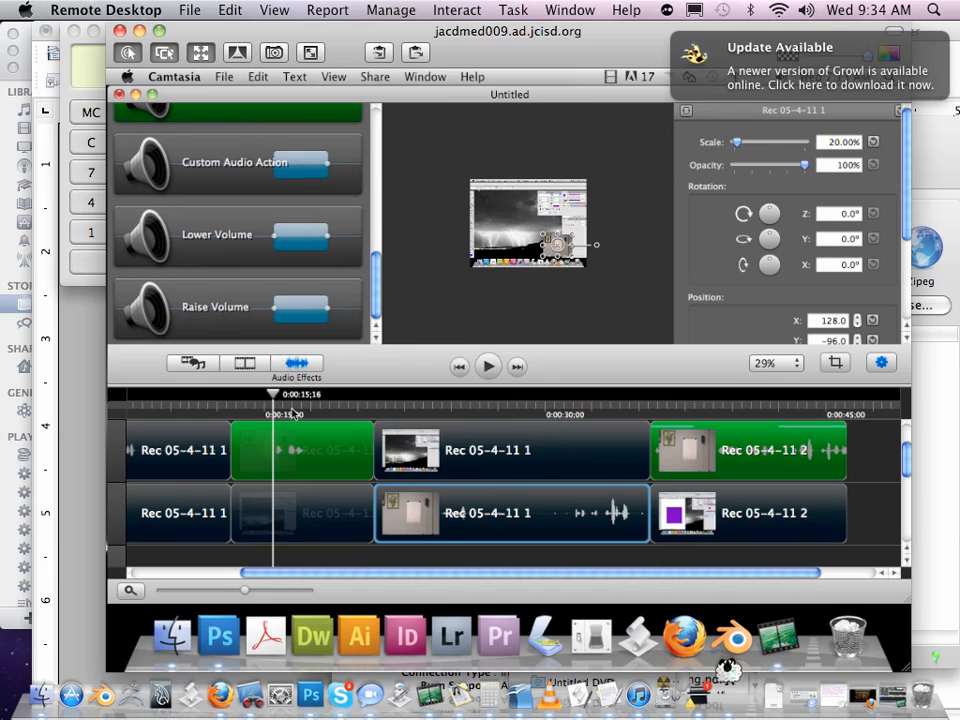
drag(271, 395, 264, 395)
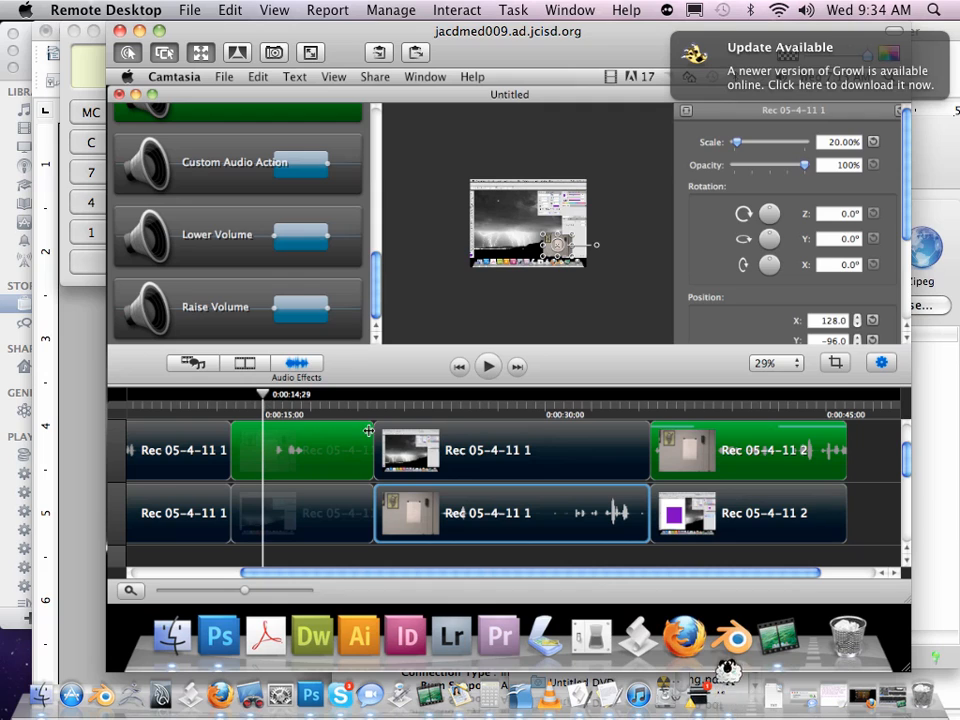
click(192, 363)
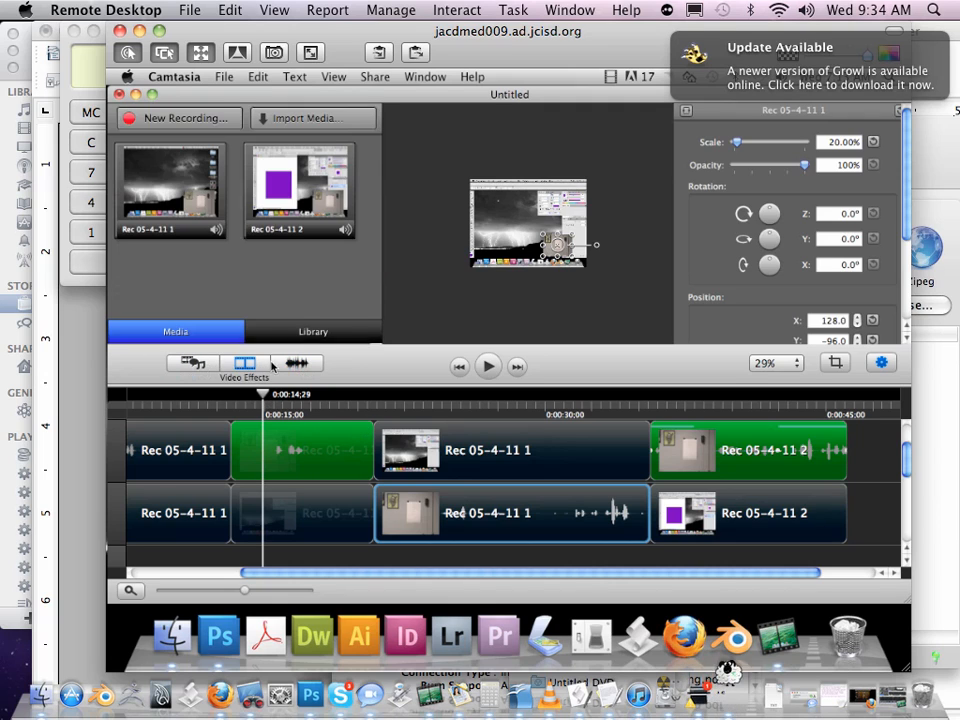
click(290, 363)
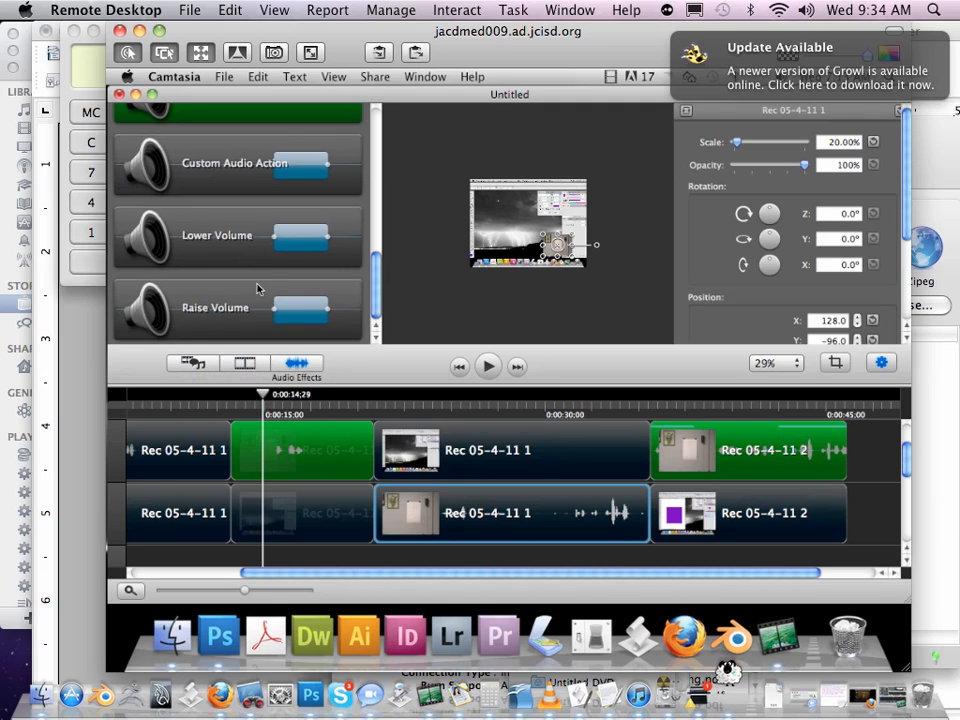